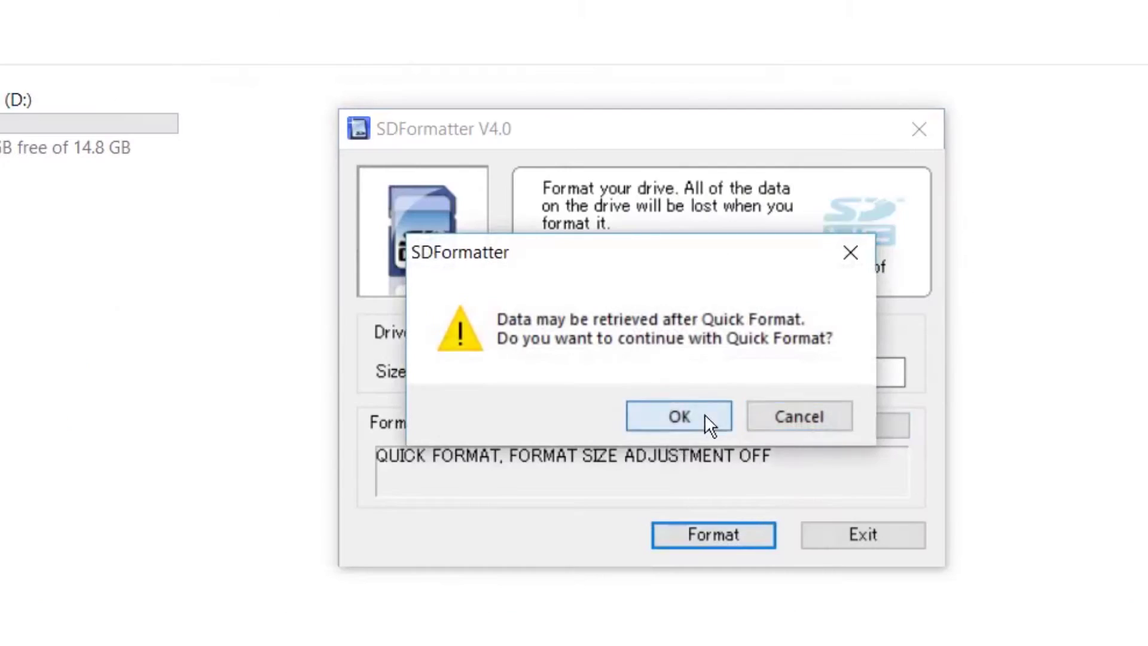
# Quick-format the 14.8 GB SD card as FAT32, then close SD Formatter.
pyautogui.click(775, 367)
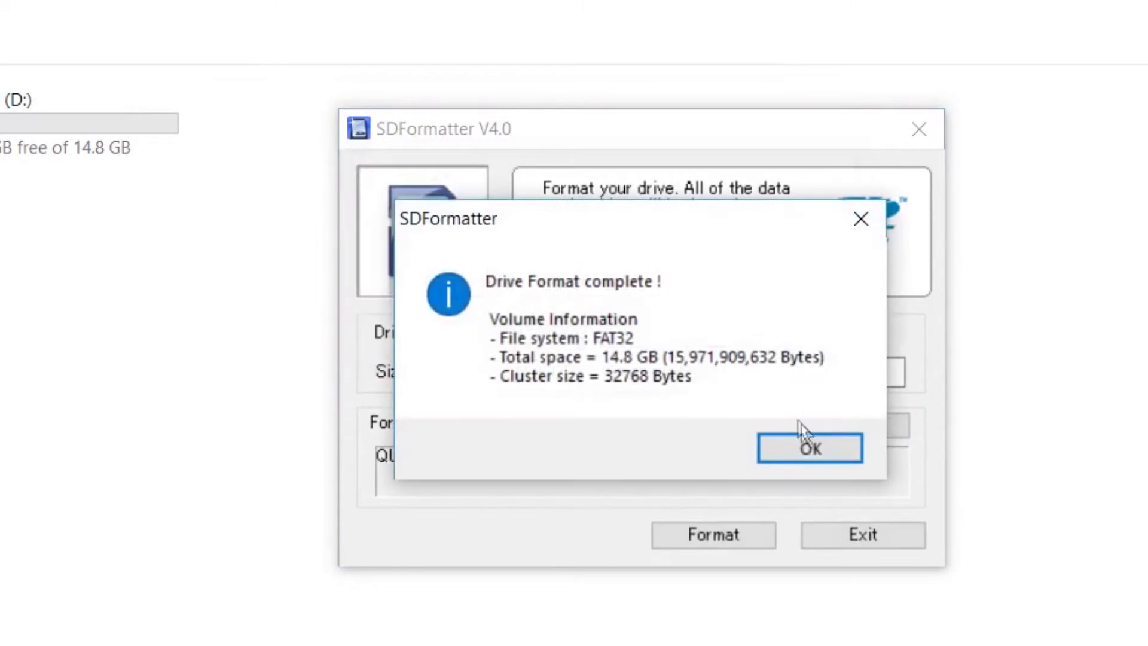
pyautogui.click(804, 439)
pyautogui.click(919, 129)
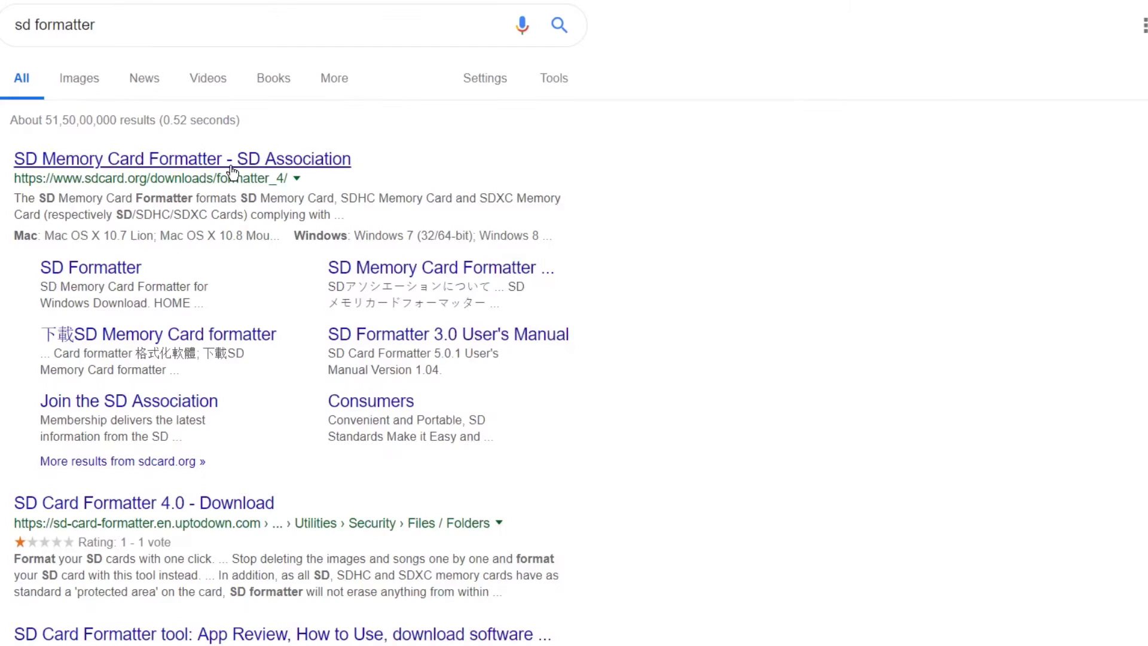
# Open the SD Association page and show the downloaded motioneyeos-raspberrypi3-20190119.img.xz in its folder.
pyautogui.click(232, 160)
pyautogui.scroll(-5, 538, 248)
pyautogui.scroll(2, 538, 248)
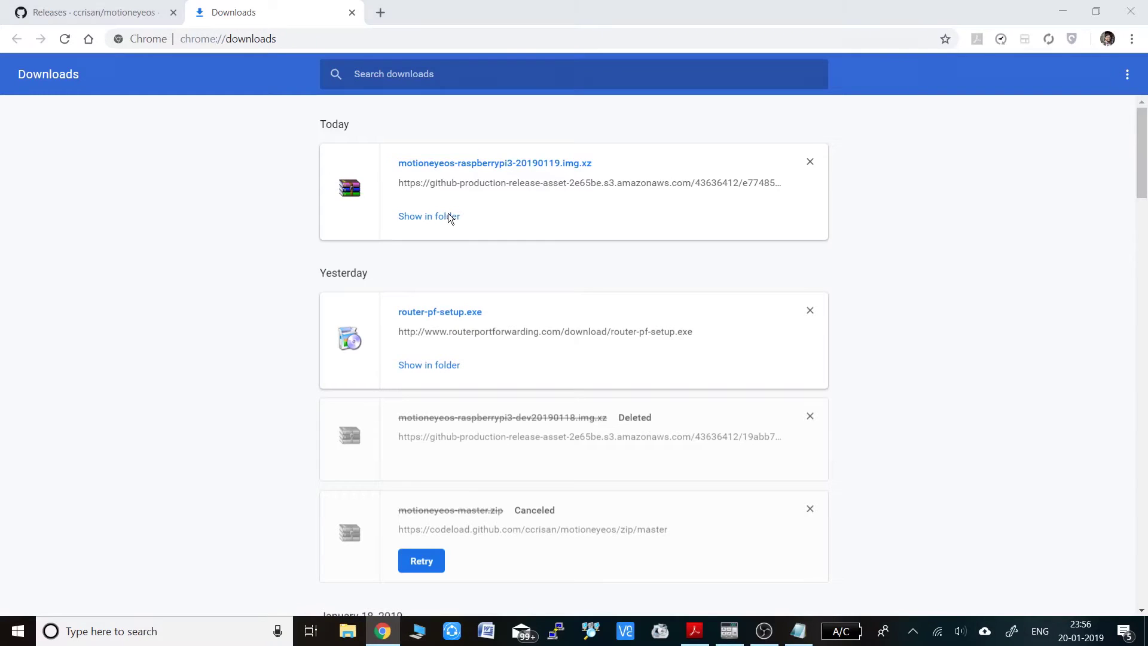
pyautogui.click(449, 217)
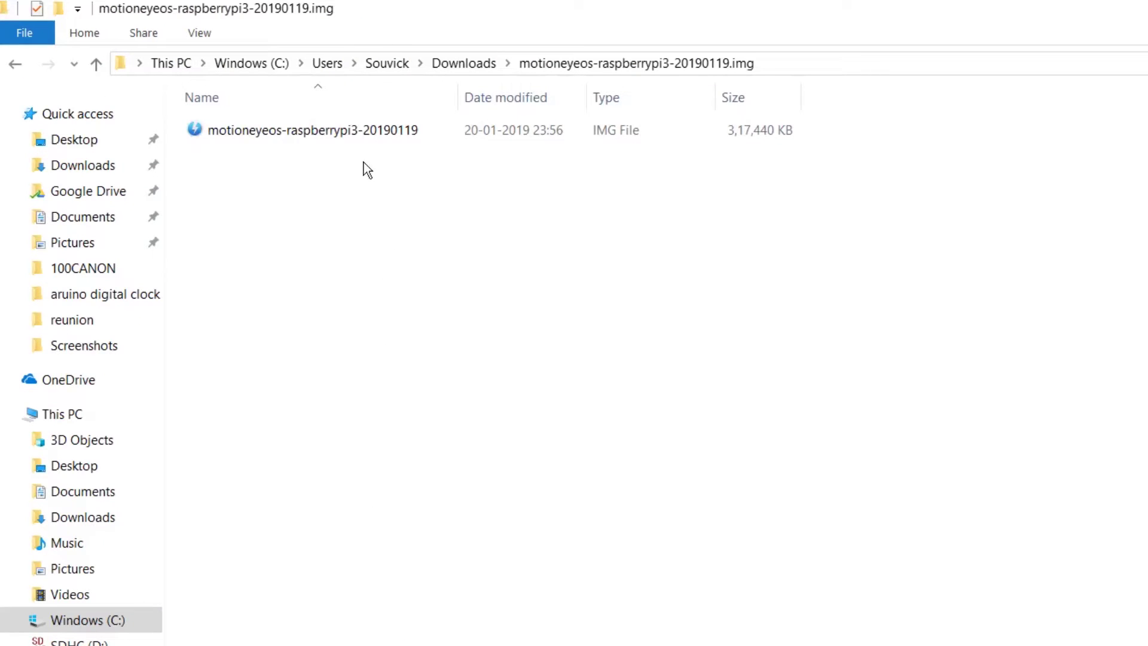
# Launch Win32 Disk Imager from the Windows search.
pyautogui.click(267, 138)
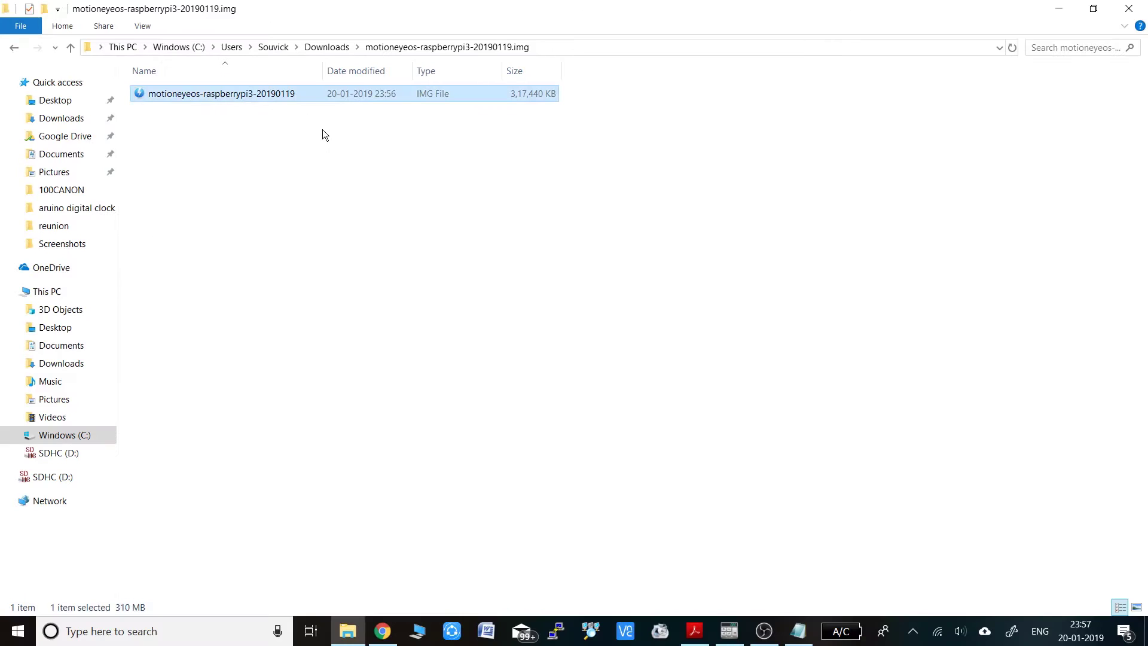
pyautogui.click(322, 131)
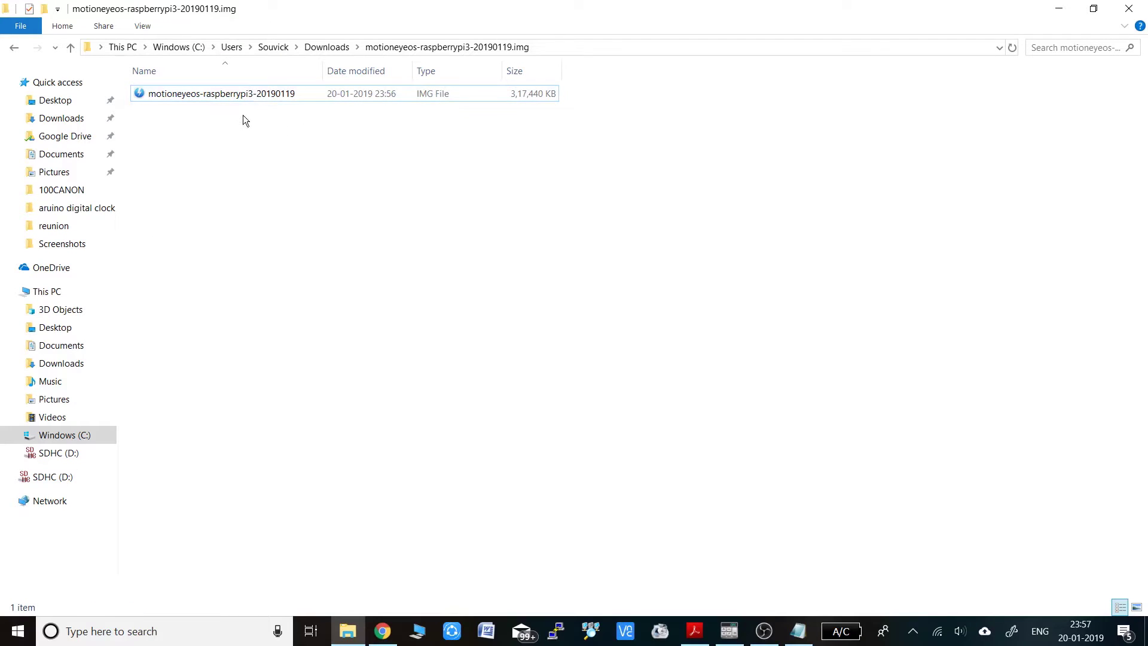
pyautogui.click(138, 631)
pyautogui.write('win32')
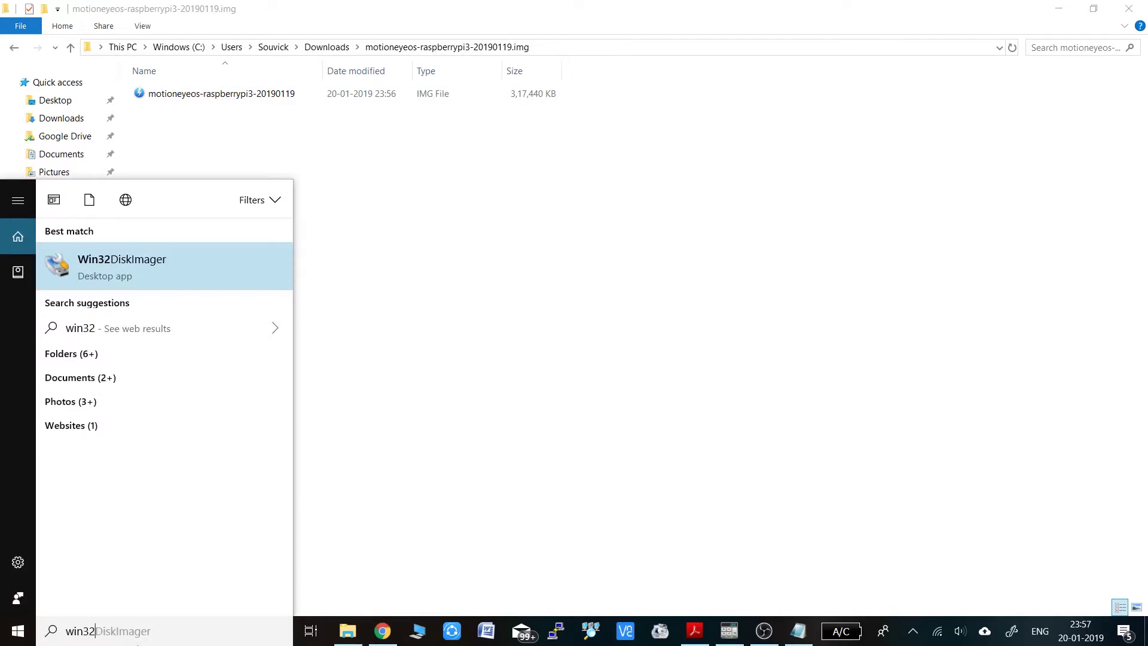
pyautogui.press('Return')
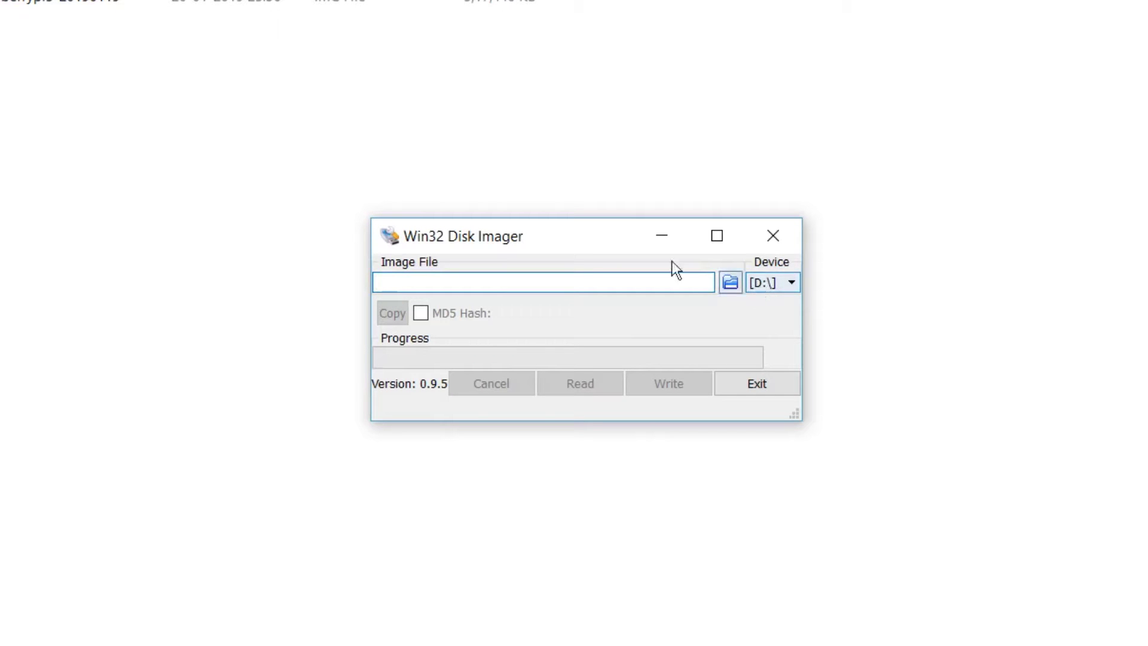
# Load the motioneyeos-raspberrypi3-20190119.img image from the motioneyeos folder in Downloads.
pyautogui.moveTo(48, 7); pyautogui.dragTo(453, 261)
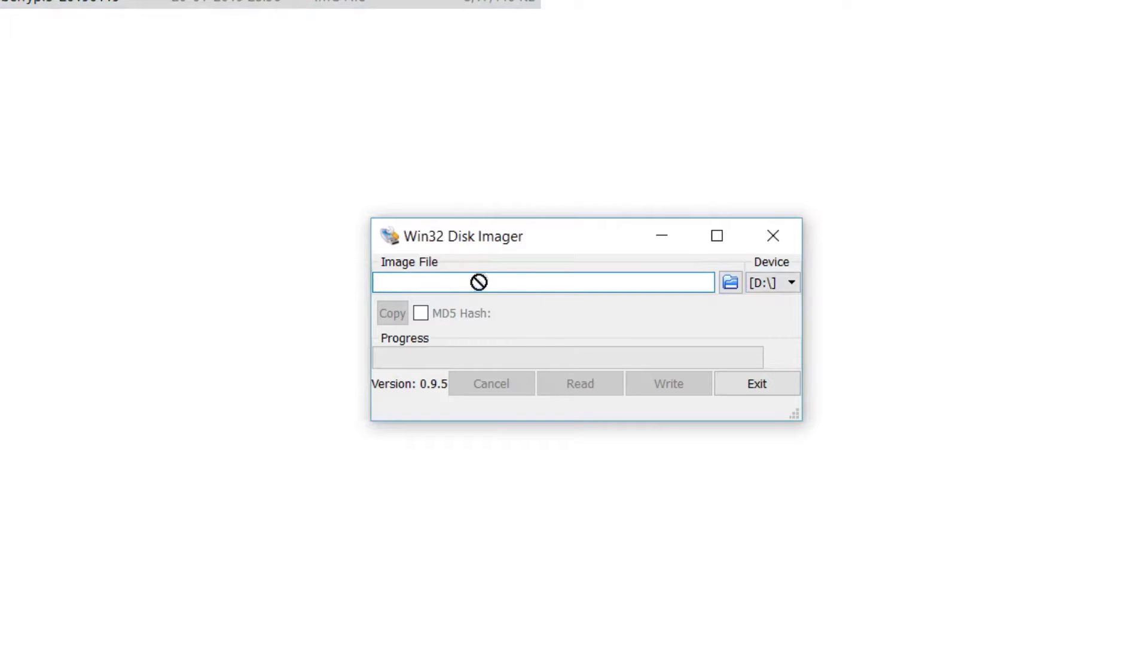
pyautogui.click(729, 283)
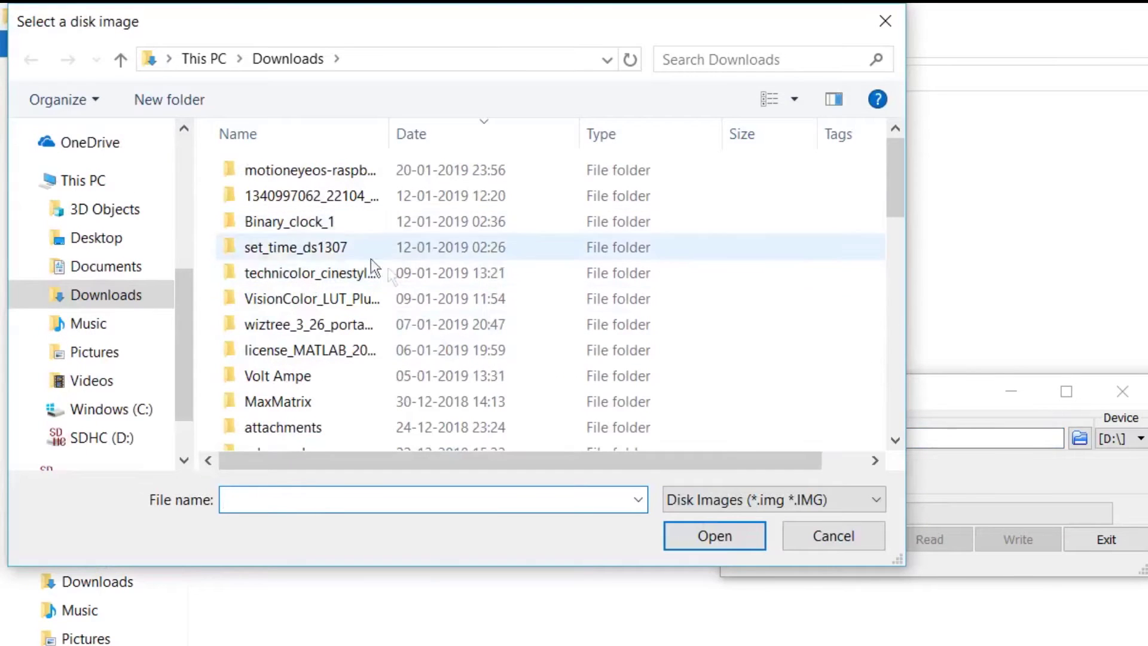
pyautogui.click(392, 272)
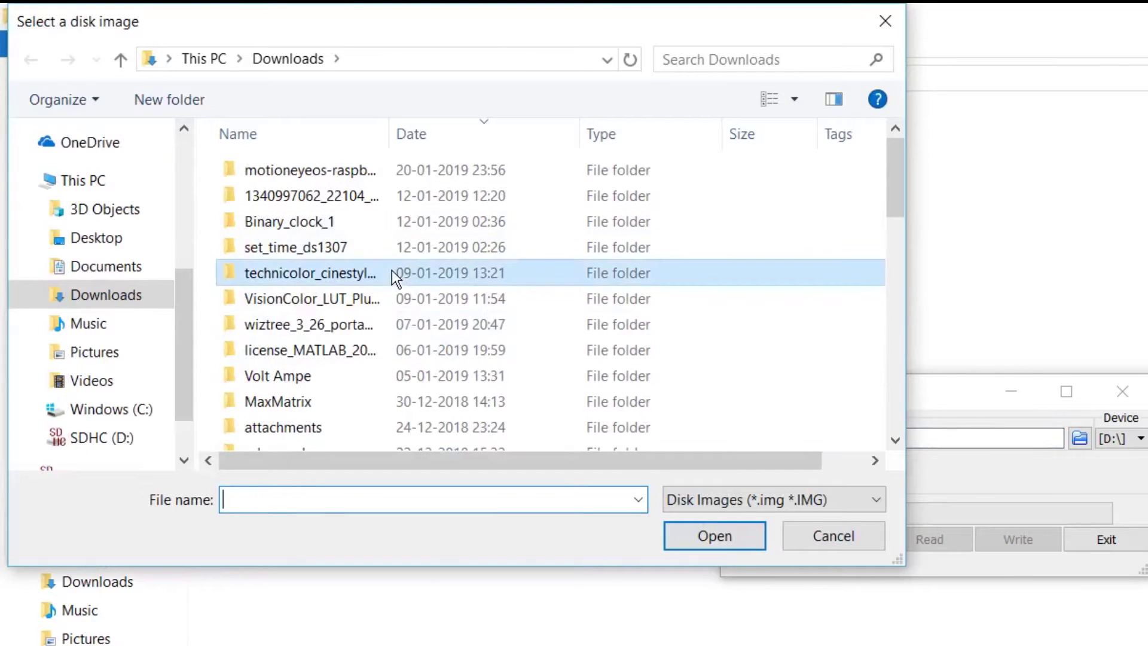
pyautogui.doubleClick(407, 177)
pyautogui.click(363, 171)
pyautogui.click(363, 171)
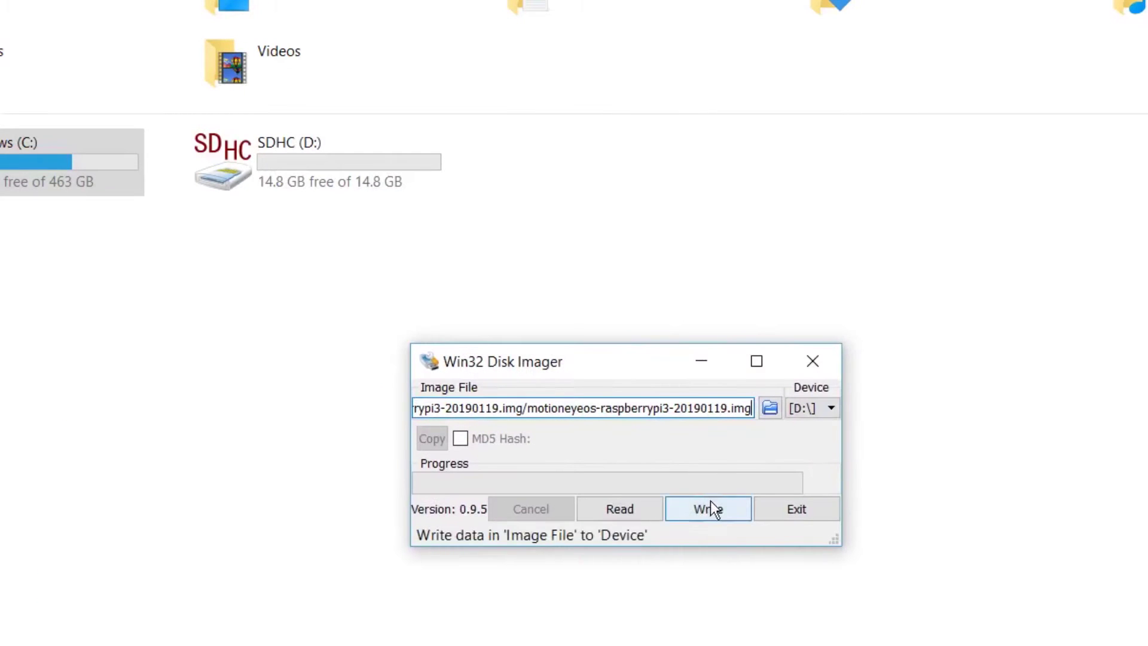
# Write the image to the SD card in drive D:, confirming the overwrite.
pyautogui.click(710, 506)
pyautogui.click(610, 357)
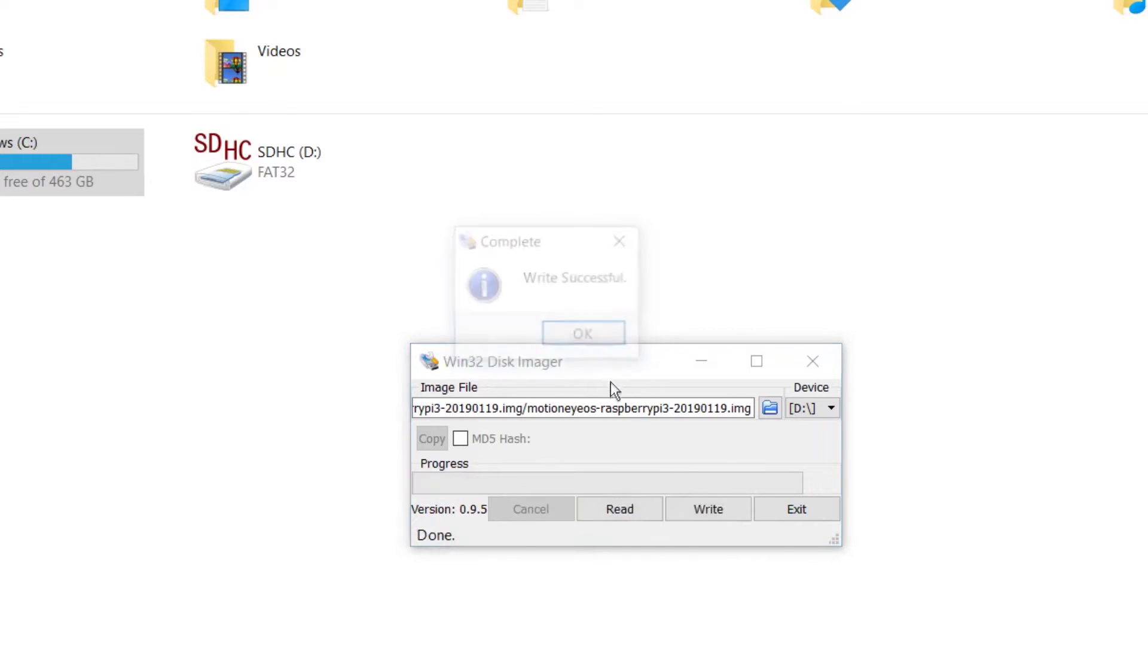
pyautogui.click(583, 335)
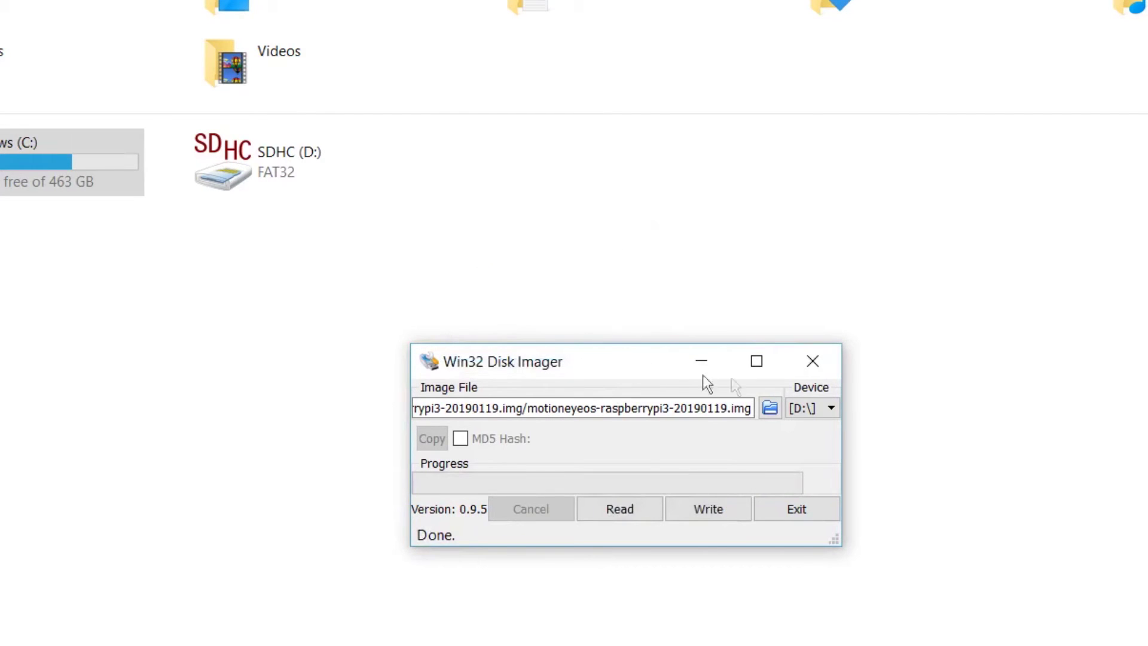
# Close the disk imager and decline the prompt to format drive E:.
pyautogui.click(808, 369)
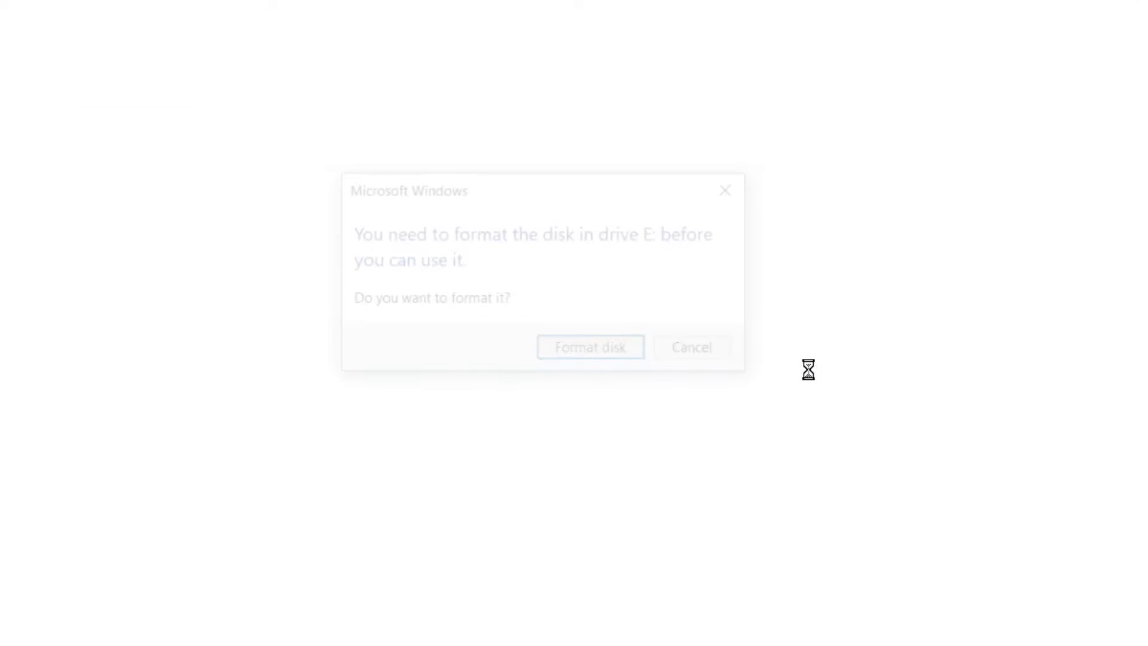
pyautogui.click(710, 353)
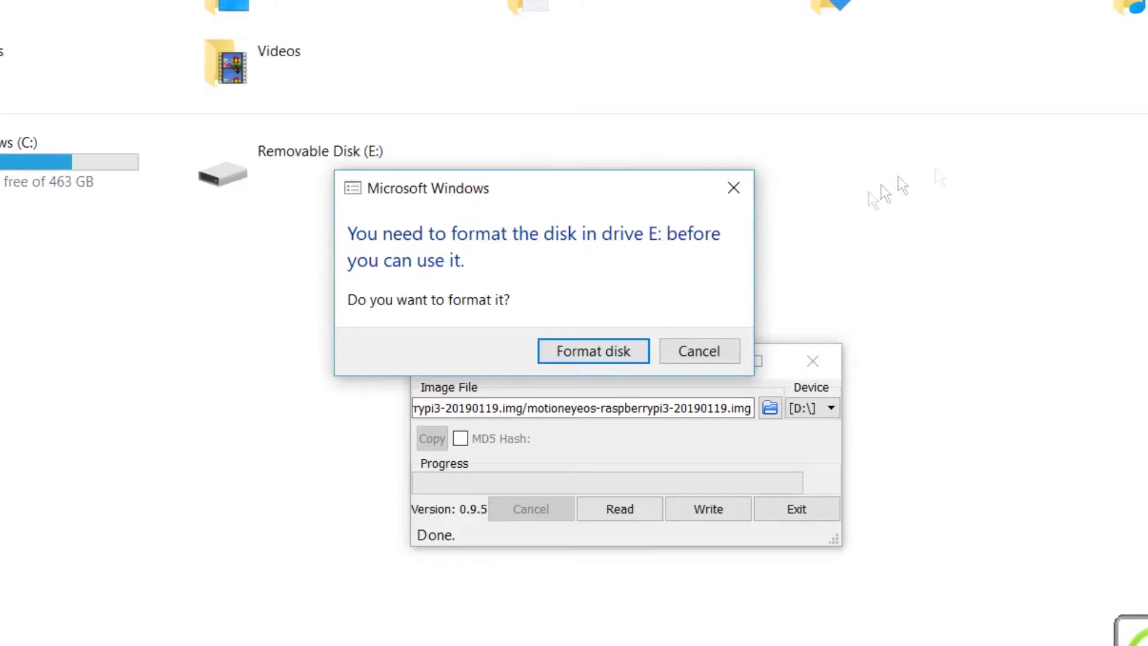
pyautogui.click(698, 351)
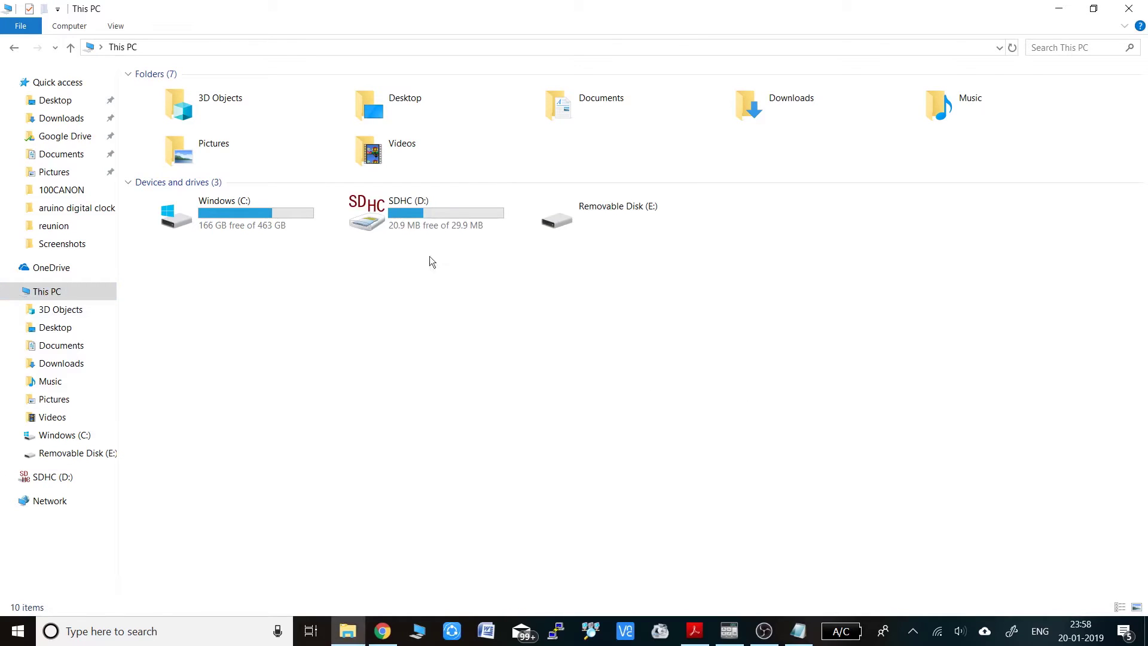
# Create a new text document on the SDHC (D:) card.
pyautogui.doubleClick(425, 226)
pyautogui.rightClick(414, 317)
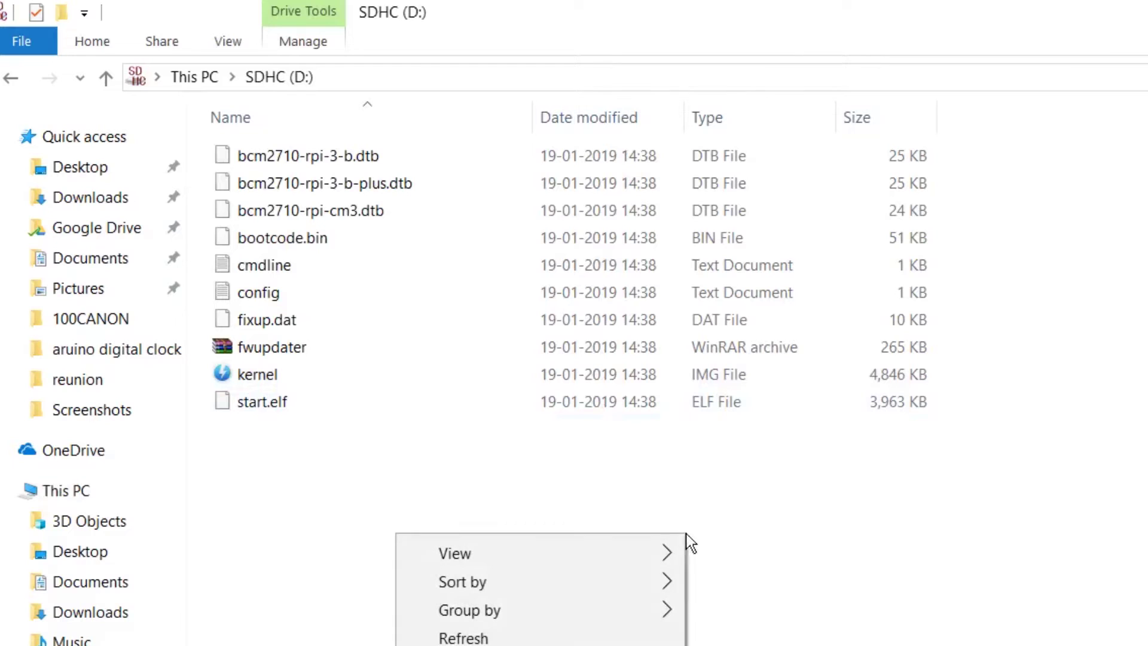
pyautogui.moveTo(466, 645)
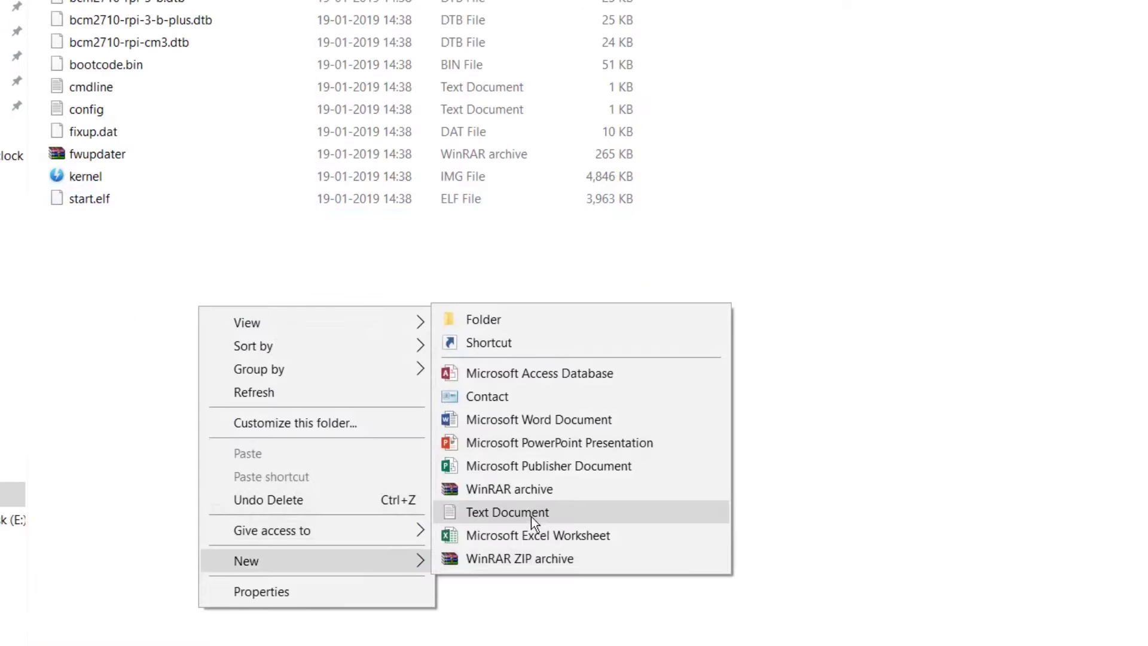
pyautogui.click(531, 515)
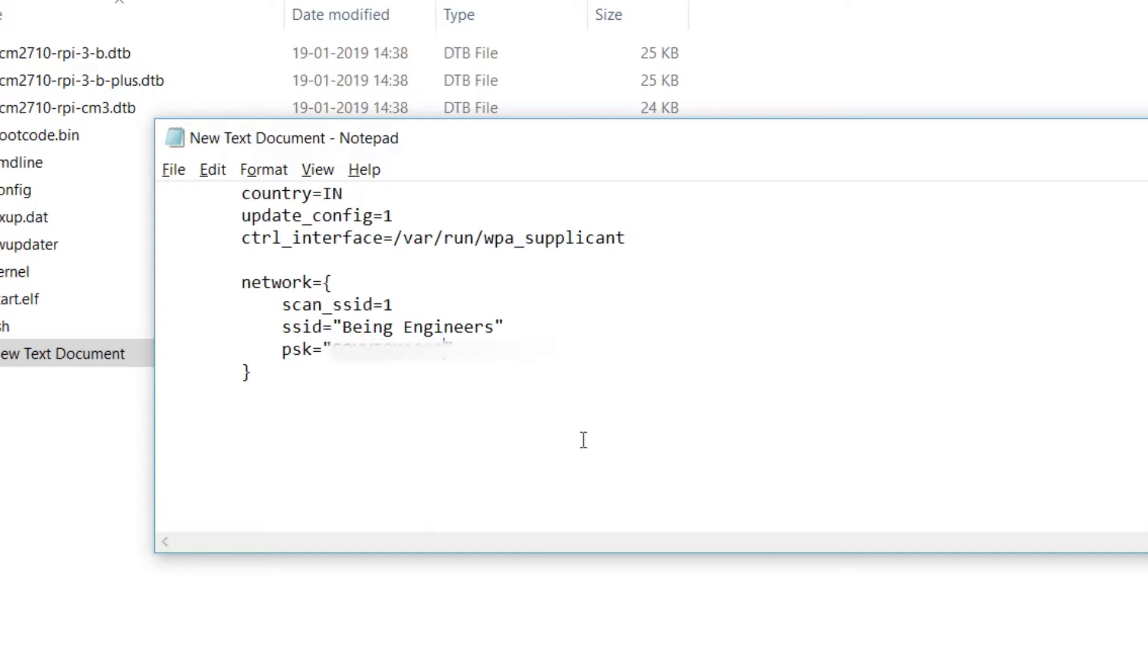
# Save the Wi-Fi settings as wpa_supplicant.conf on the SD card, accepting the ANSI warning, and close Notepad.
pyautogui.click(177, 168)
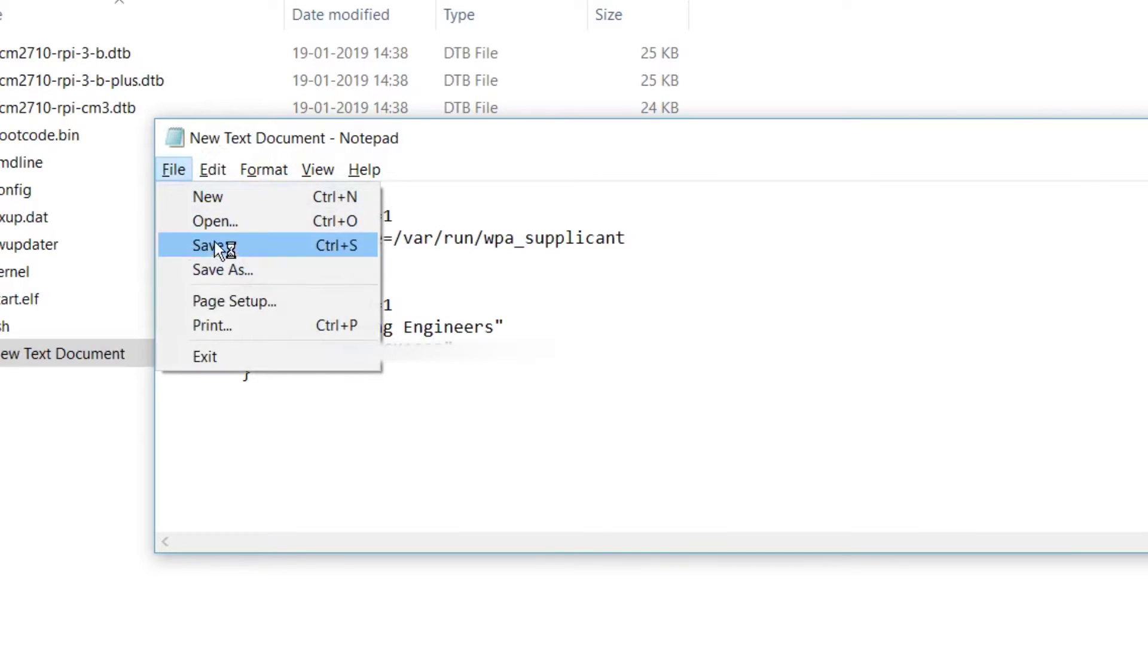
pyautogui.click(219, 269)
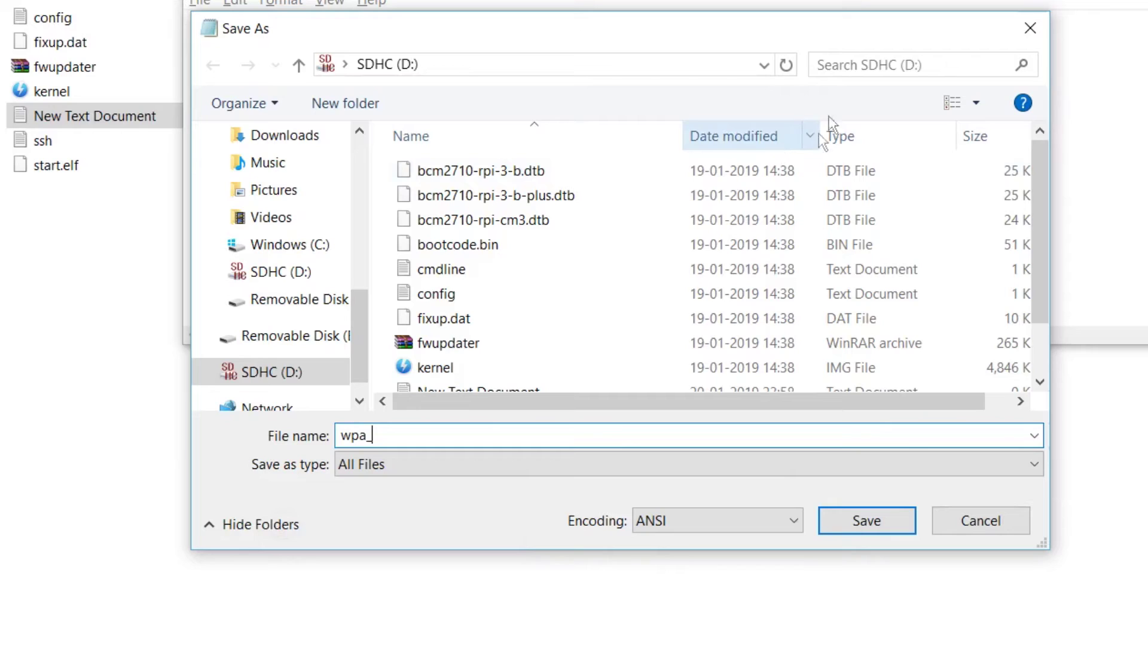
pyautogui.write('ppl')
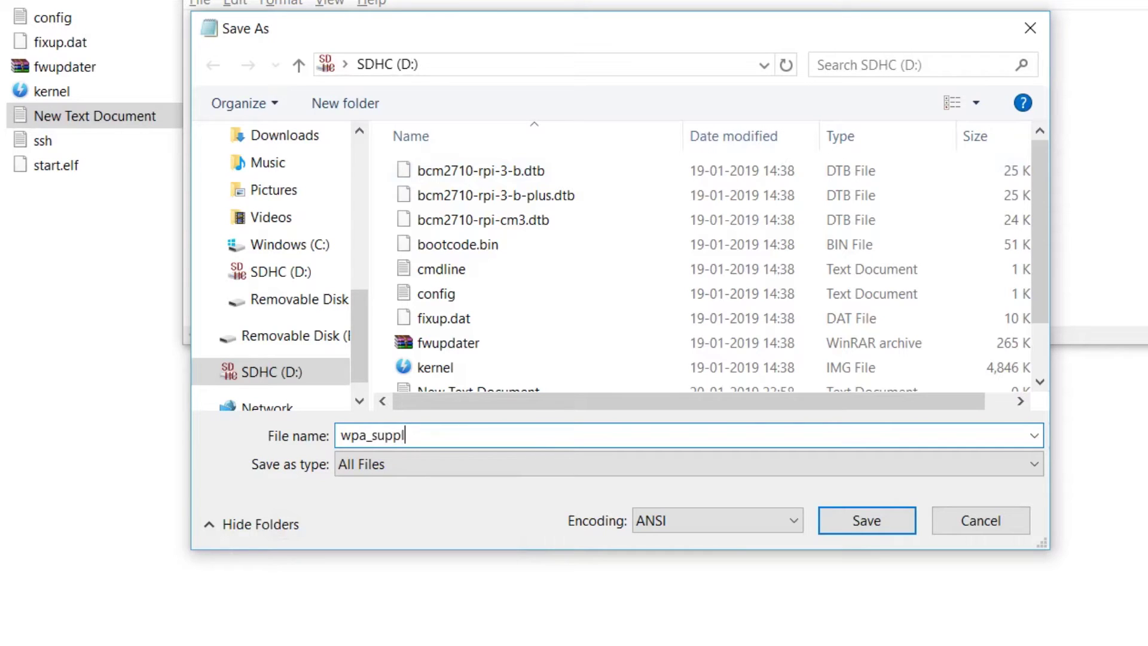
pyautogui.write('icant.conf')
pyautogui.press('Return')
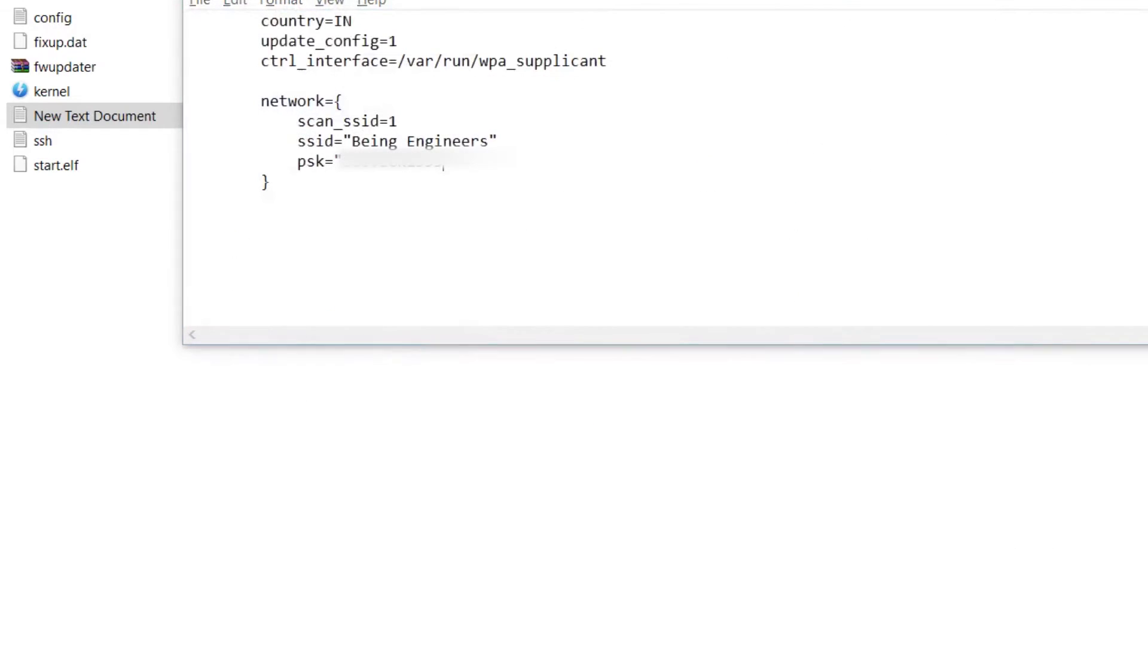
pyautogui.press('Return')
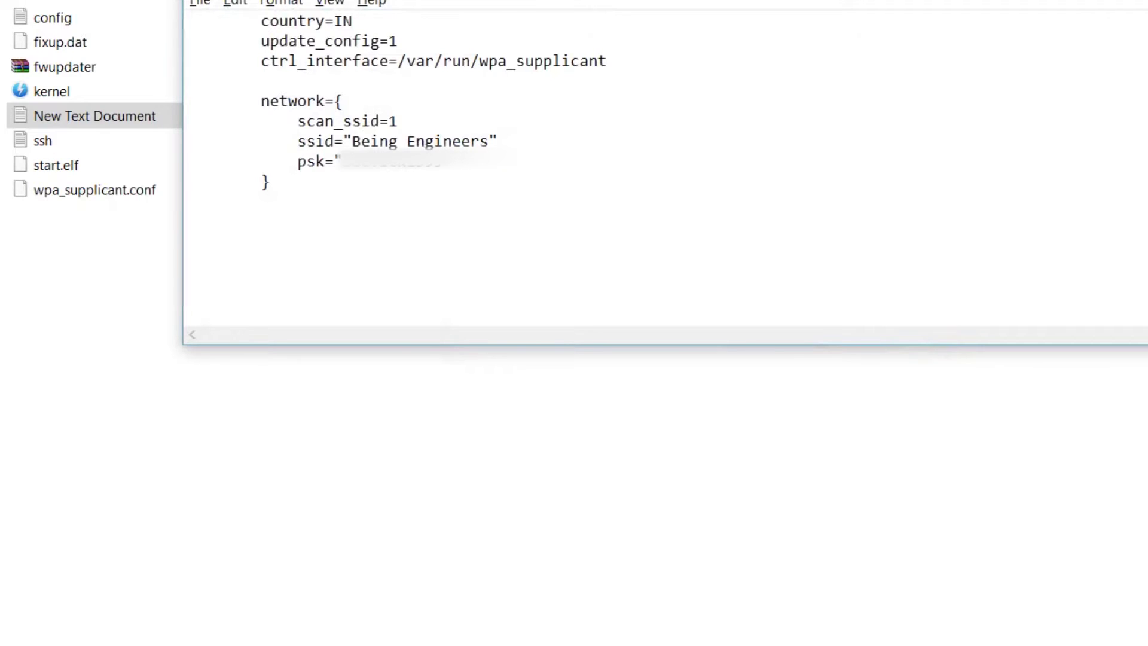
pyautogui.hotkey('alt', 'F4')
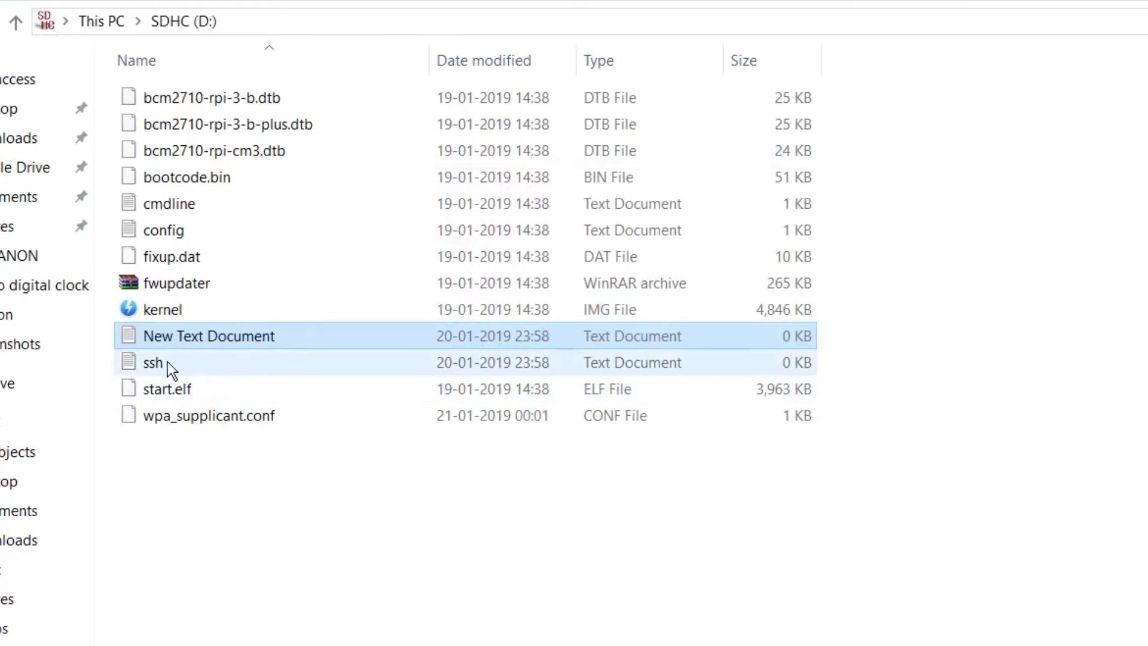
# Permanently delete the empty New Text Document from the SD card.
pyautogui.click(179, 335)
pyautogui.press('BackSpace')
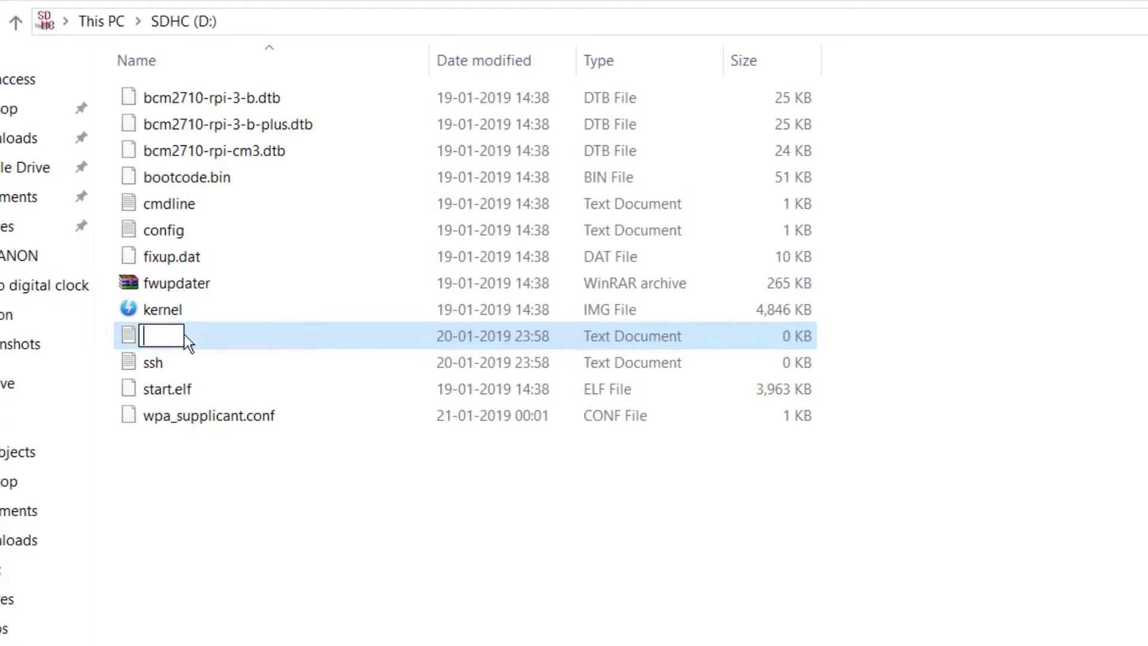
pyautogui.click(236, 444)
pyautogui.click(205, 335)
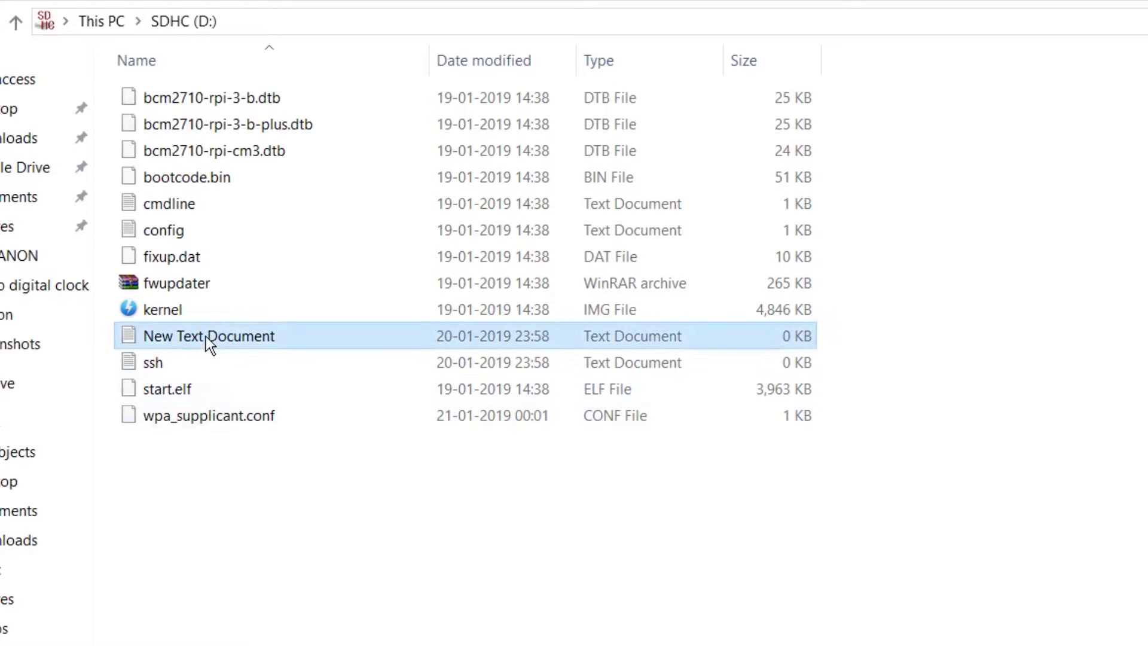
pyautogui.hotkey('shift', 'Delete')
pyautogui.press('Return')
pyautogui.click(321, 414)
pyautogui.rightClick(322, 414)
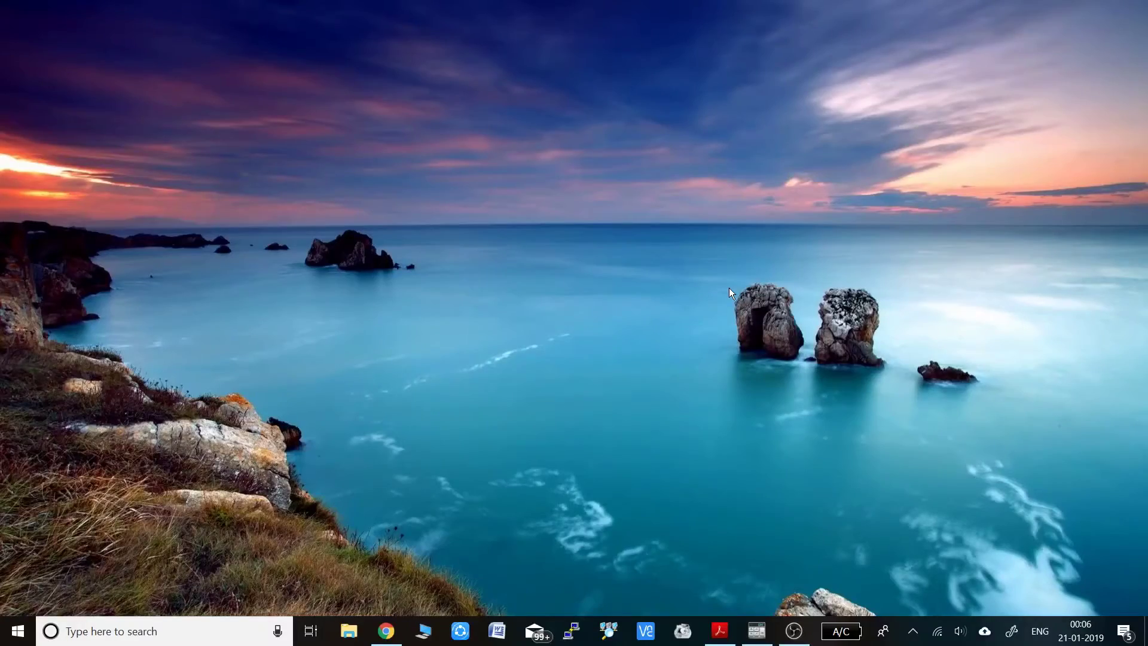
# Find the 192.168.0.1 gateway with ipconfig and log in to the D-Link router with its password.
pyautogui.press('super+r')
pyautogui.write('cmd')
pyautogui.press('Return')
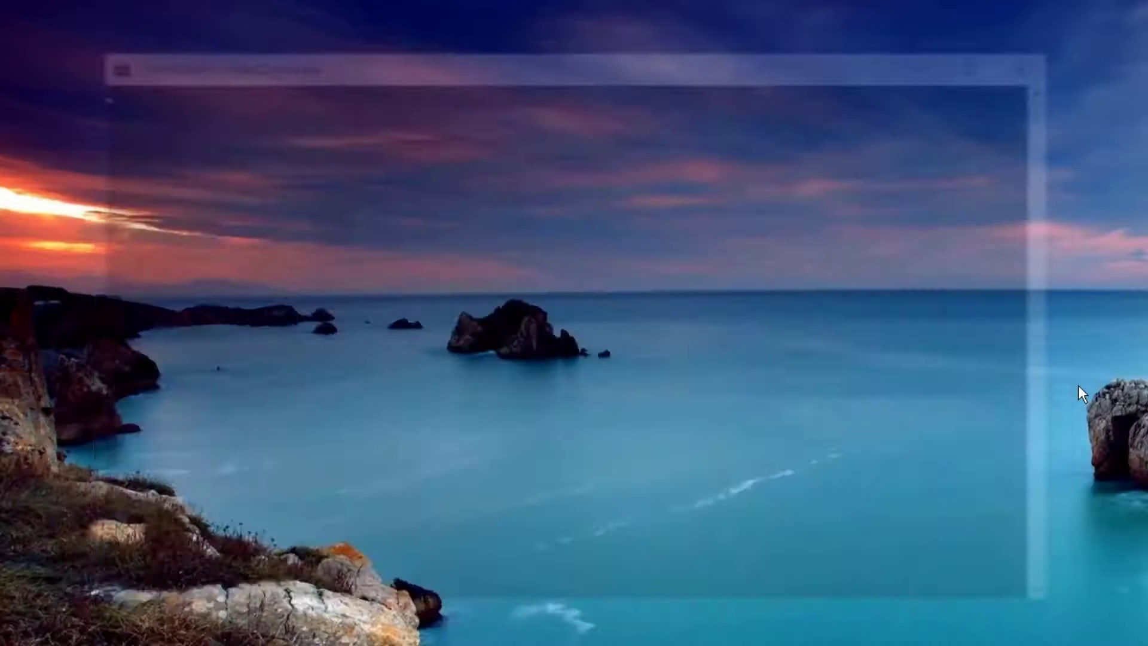
pyautogui.write('ipconfi')
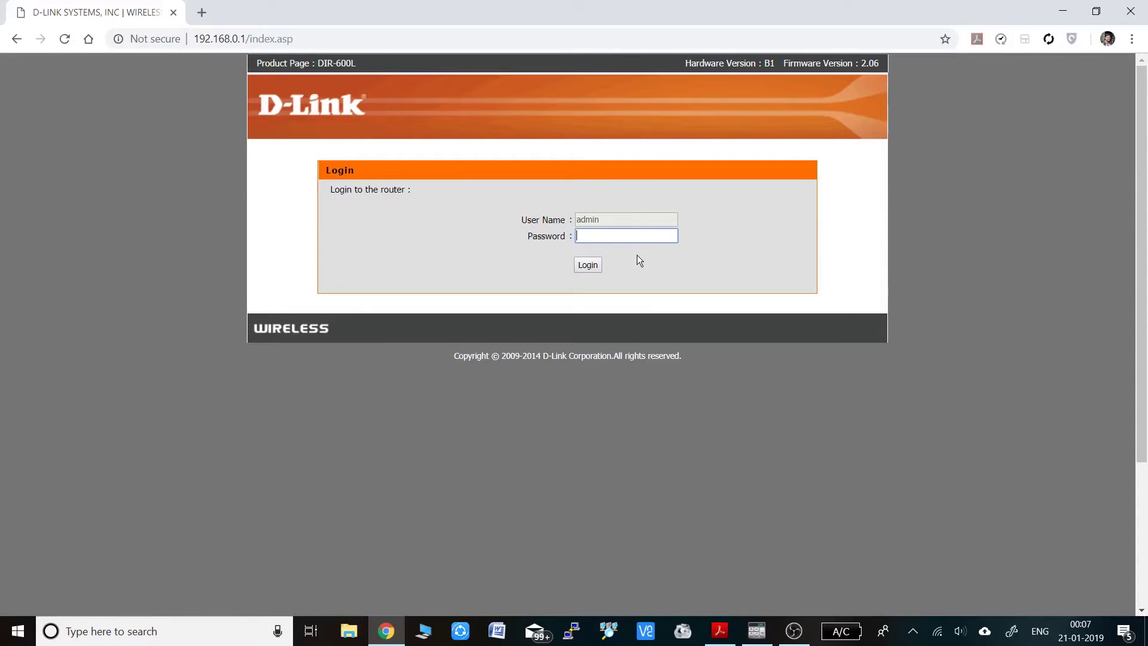
pyautogui.write('*******')
pyautogui.press('Return')
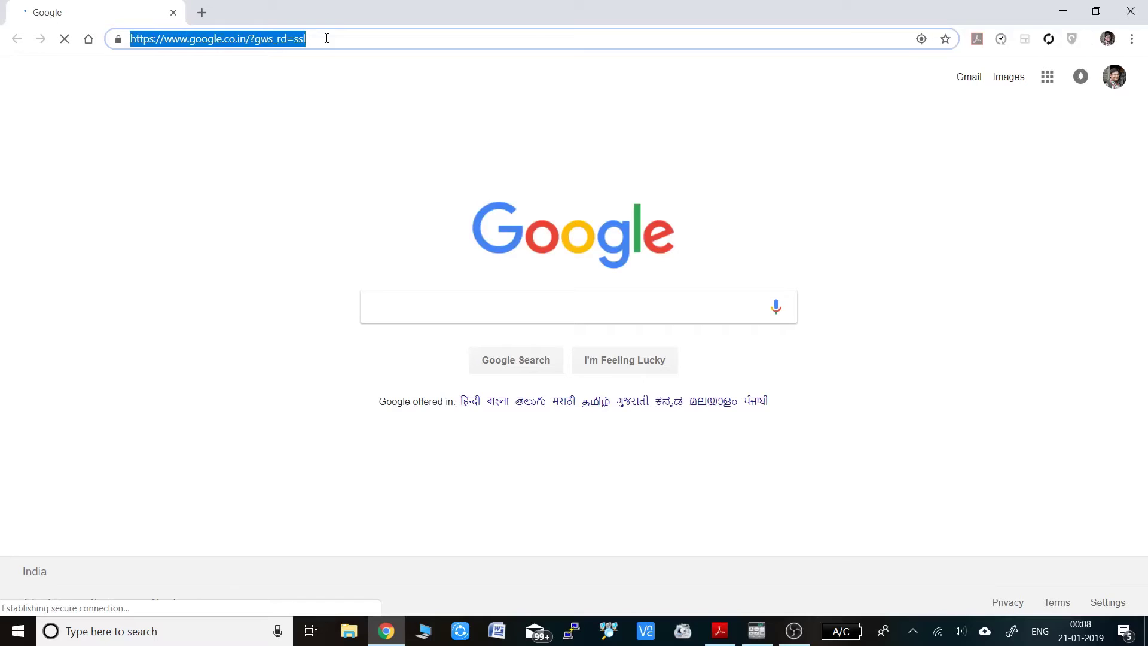
# Open 192.168.0.103 and log in as admin with Remember Me turned on.
pyautogui.write('192.16')
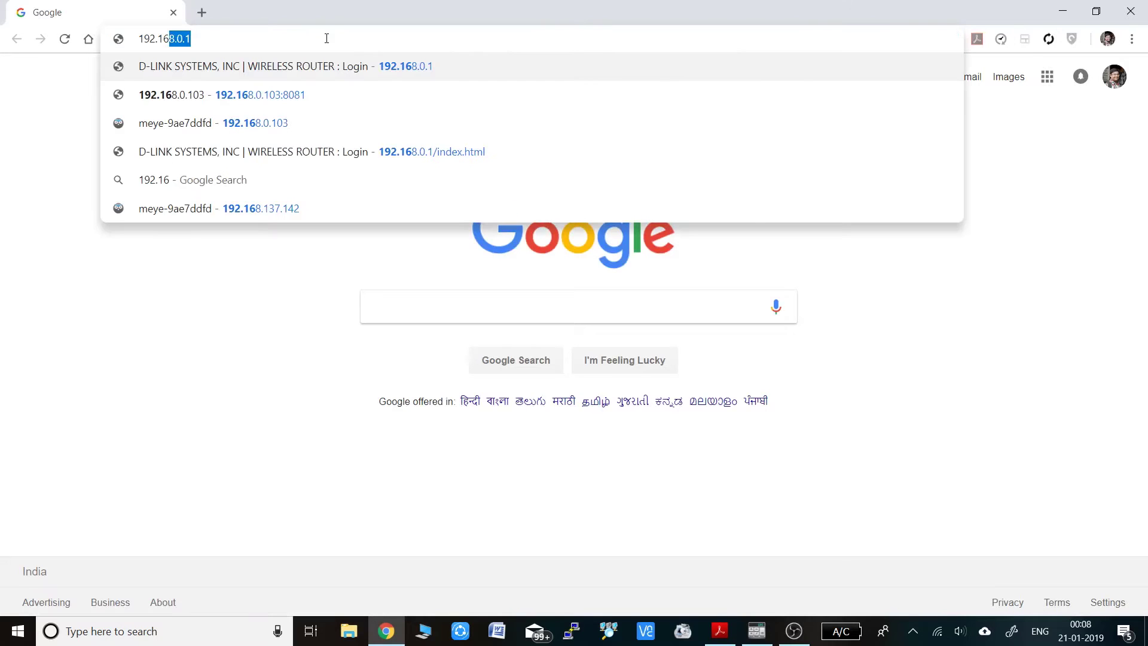
pyautogui.write('8.0.103')
pyautogui.press('Return')
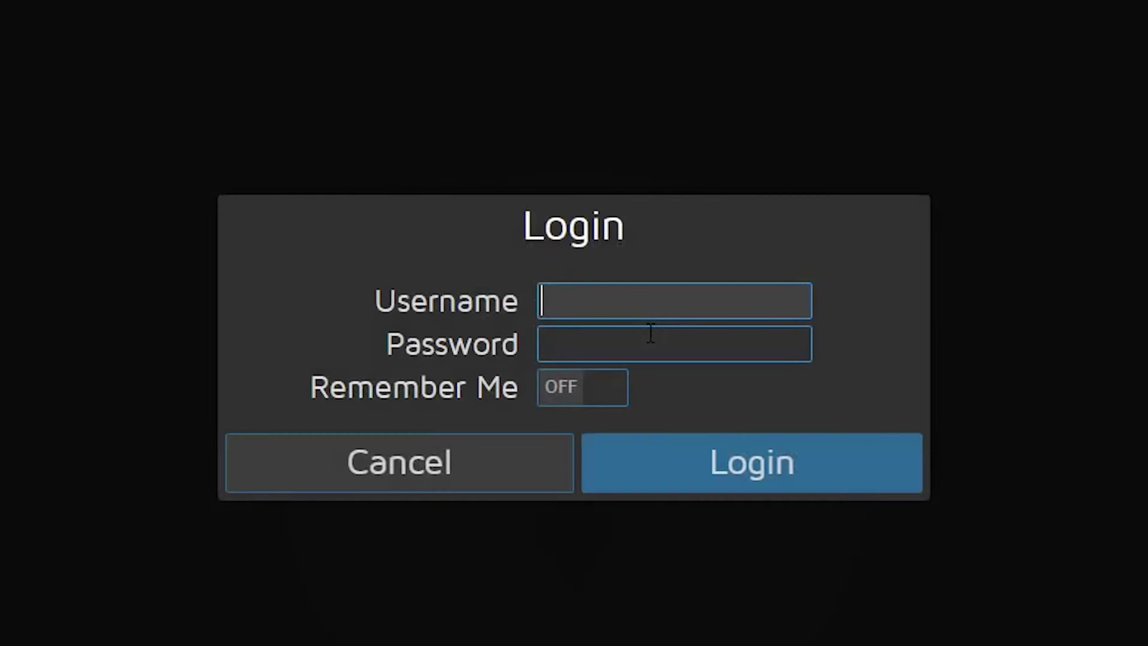
pyautogui.write('admin')
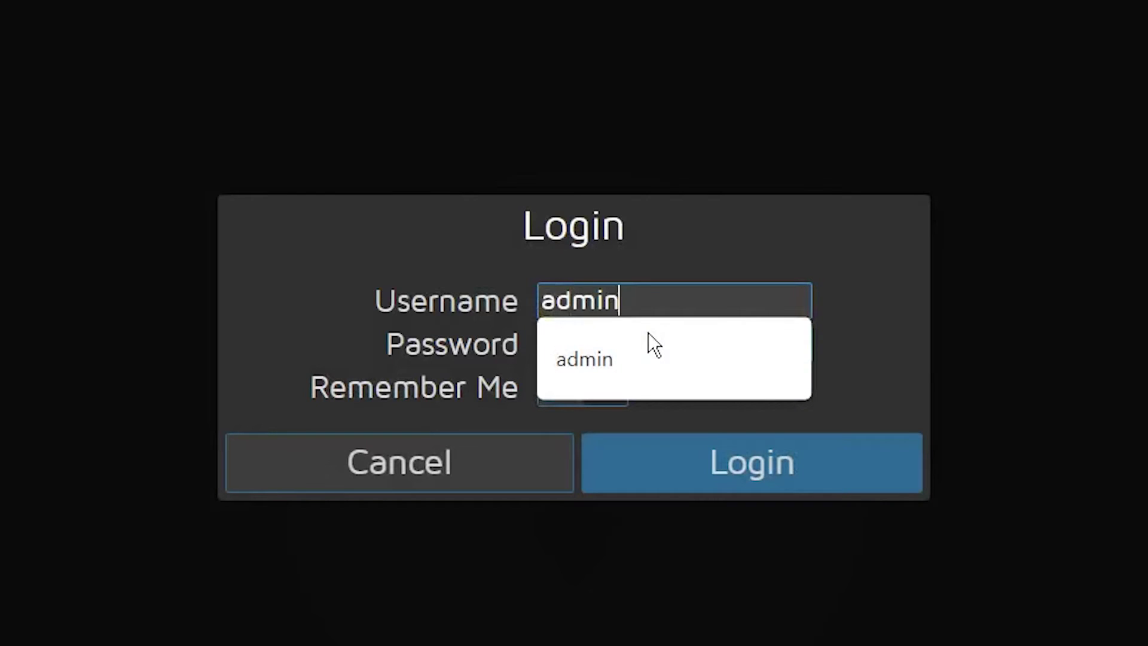
pyautogui.press('Tab')
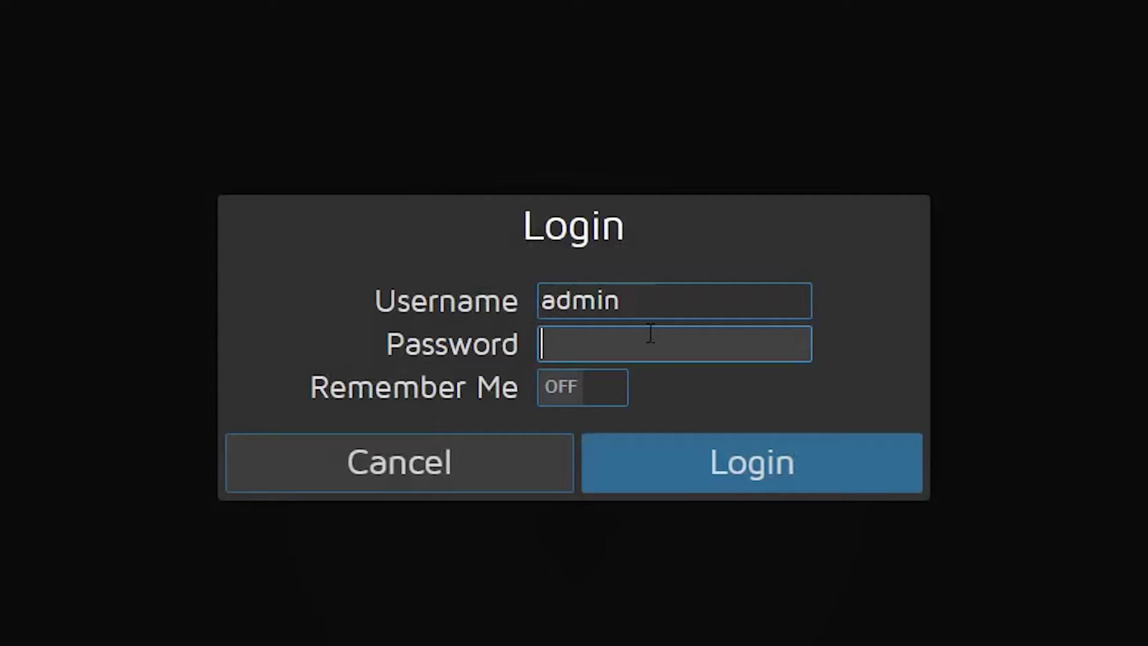
pyautogui.click(575, 402)
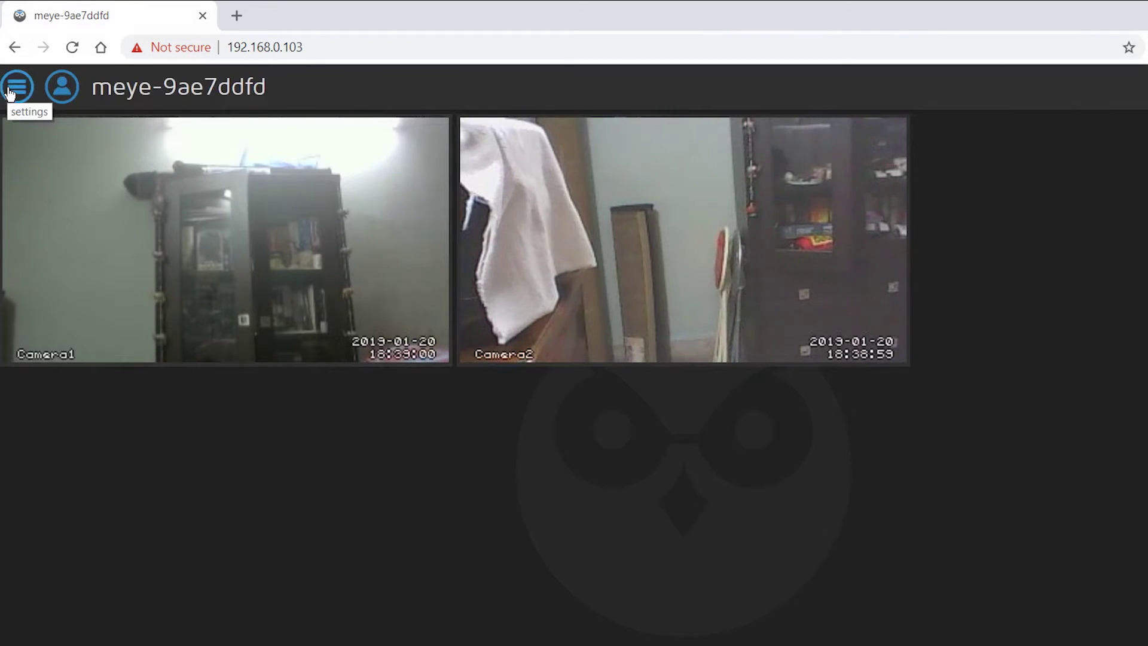
# Turn on Advanced Settings in motionEye's general settings.
pyautogui.click(10, 91)
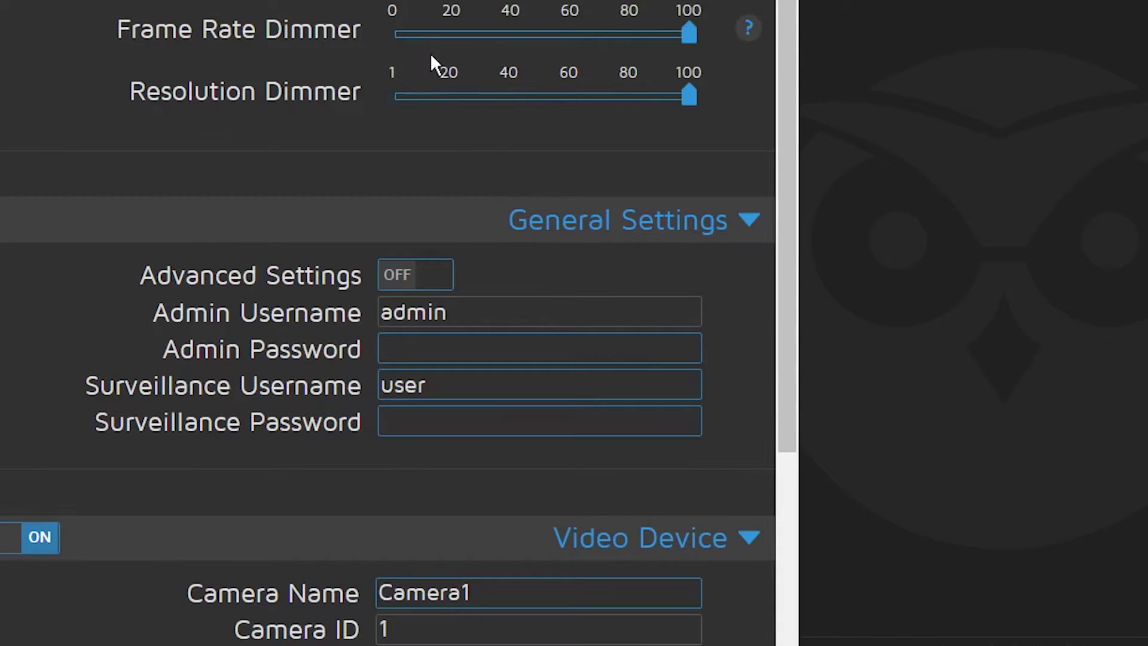
pyautogui.click(425, 278)
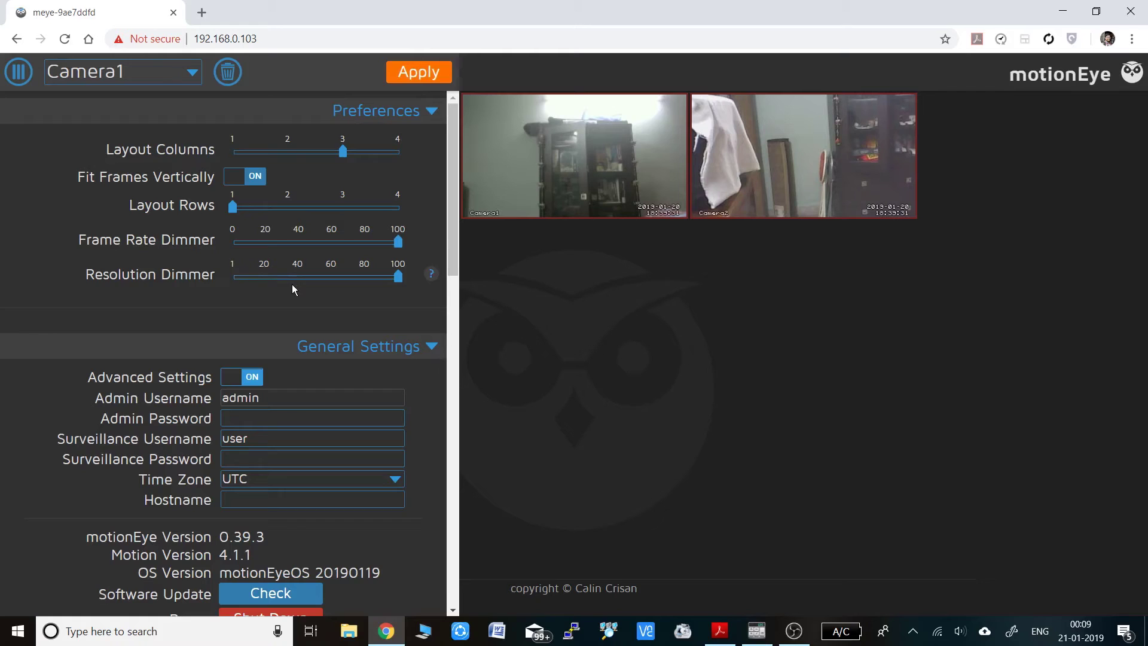
pyautogui.scroll(-4, 292, 284)
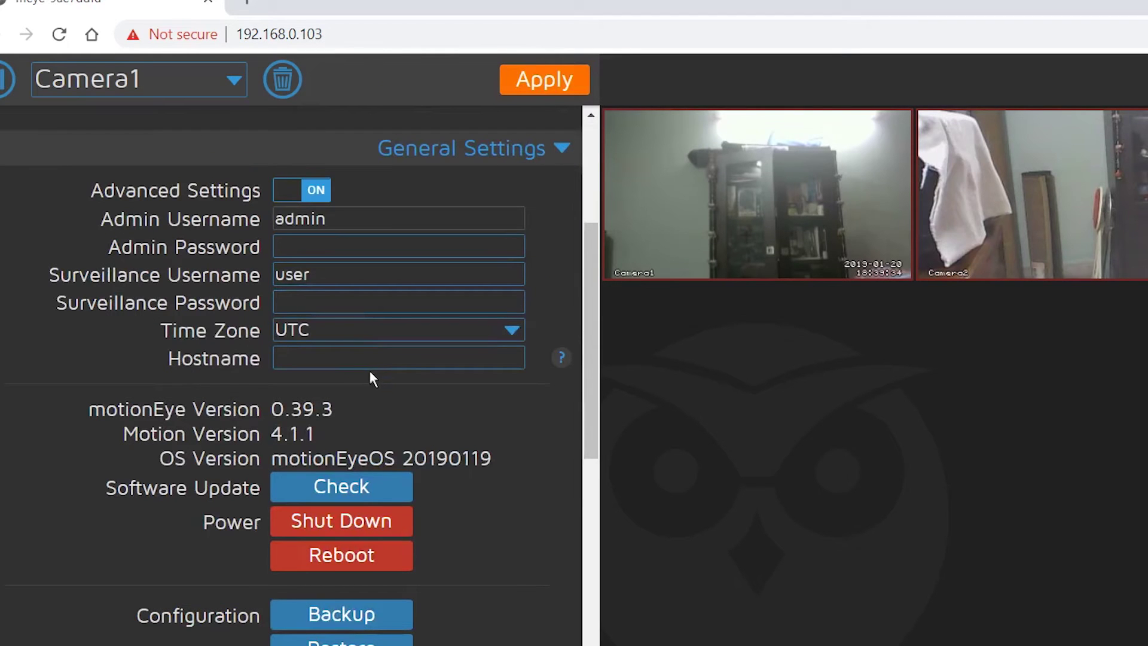
# Enter a new password for the admin user.
pyautogui.click(323, 251)
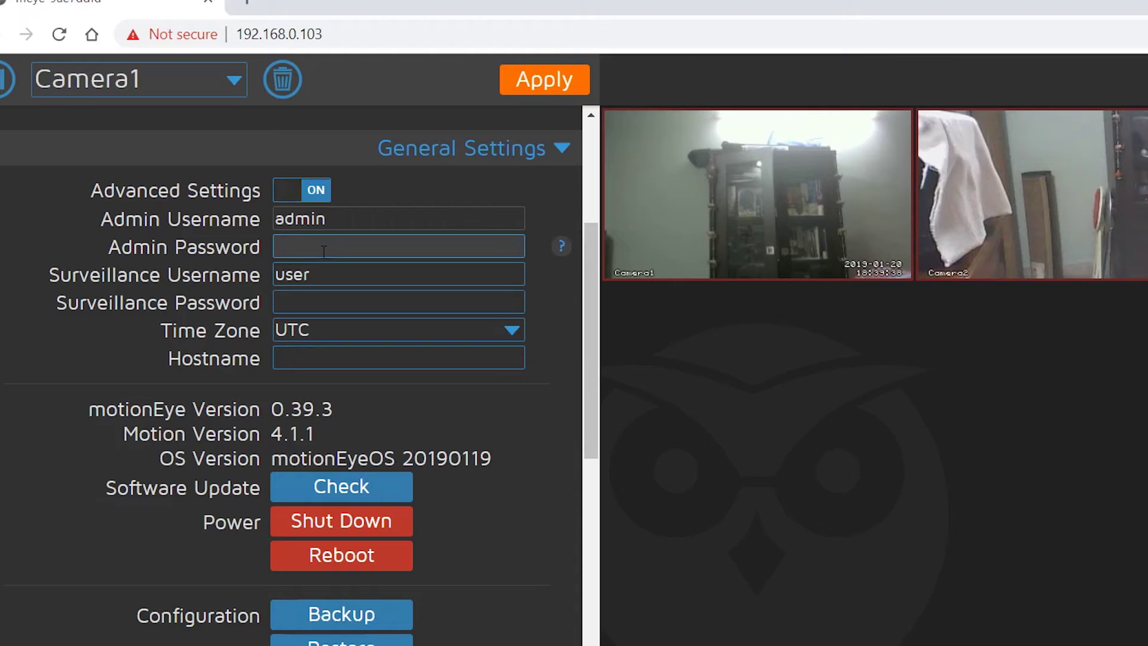
pyautogui.write('•••••••')
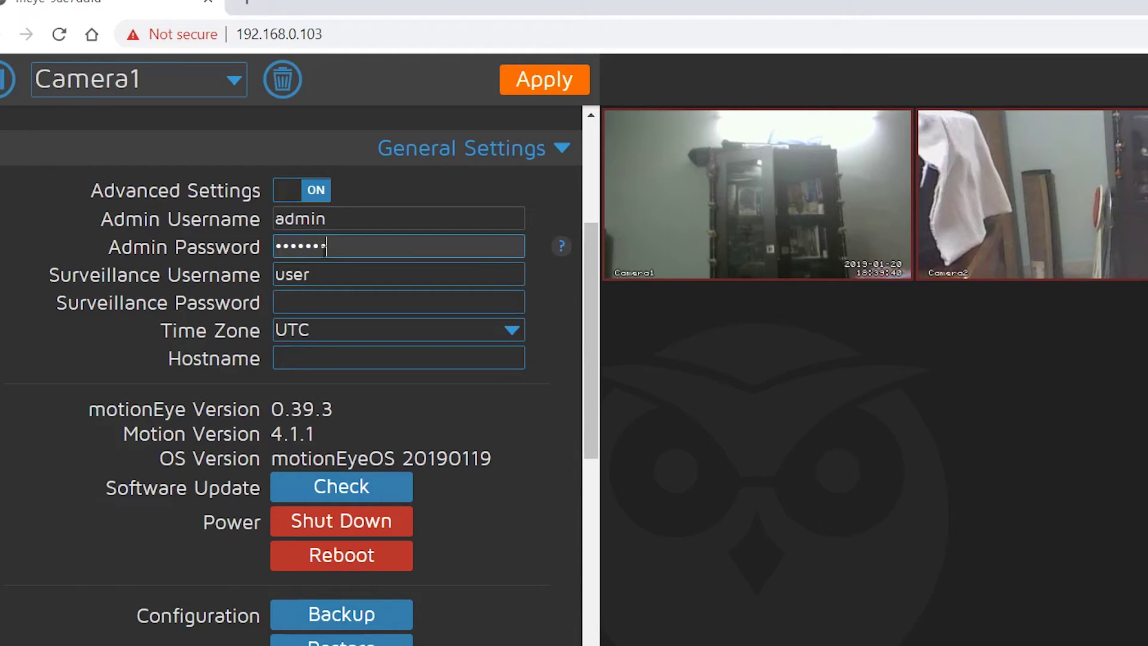
pyautogui.write('••')
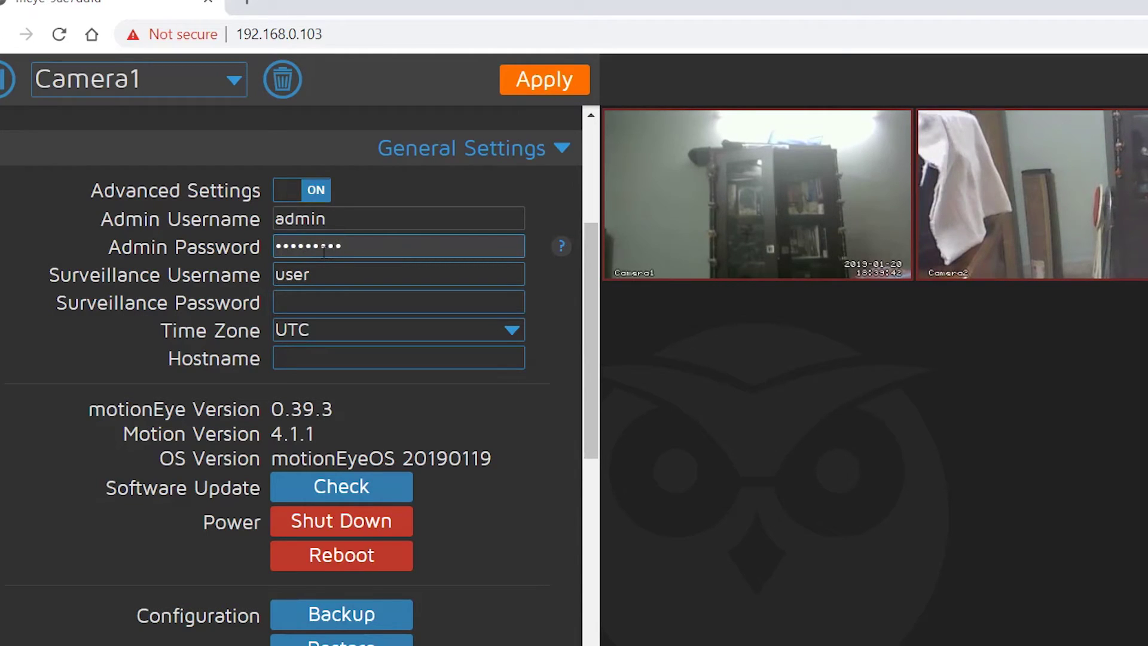
pyautogui.press('Tab')
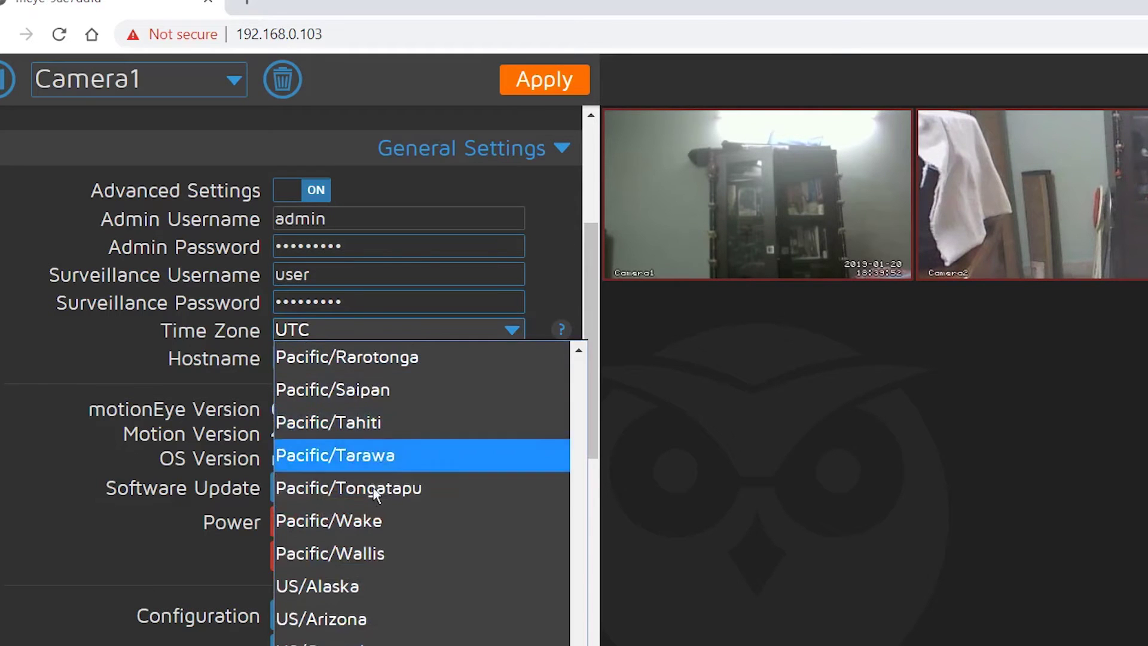
# Change the time zone from UTC to Asia/Kolkata.
pyautogui.scroll(12, 376, 494)
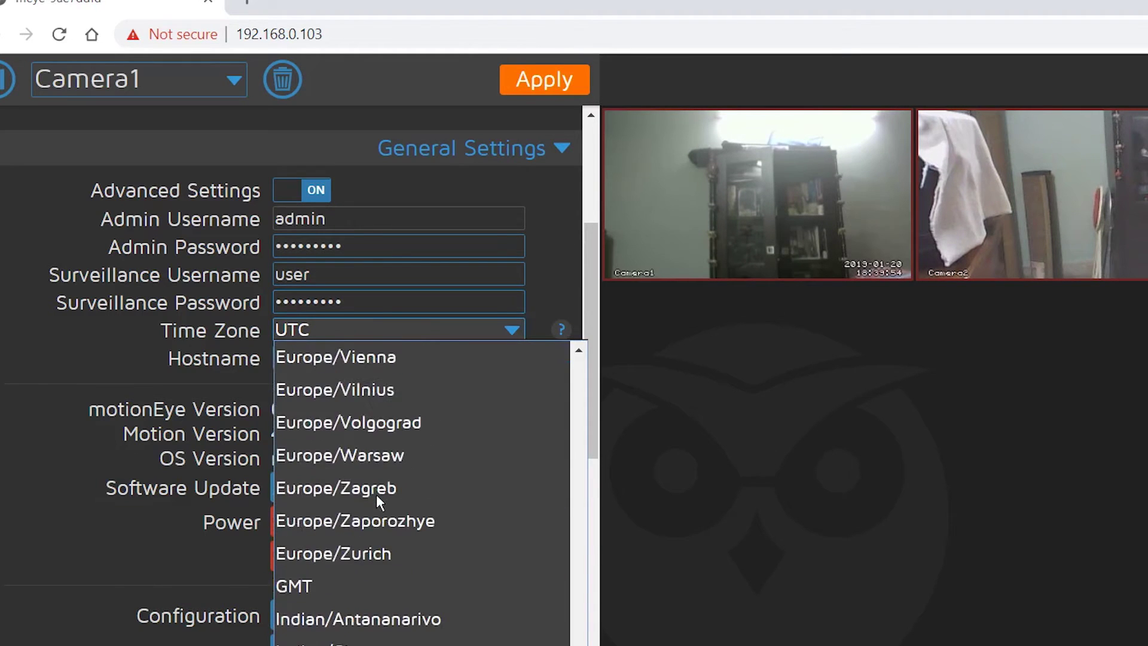
pyautogui.scroll(-3, 375, 494)
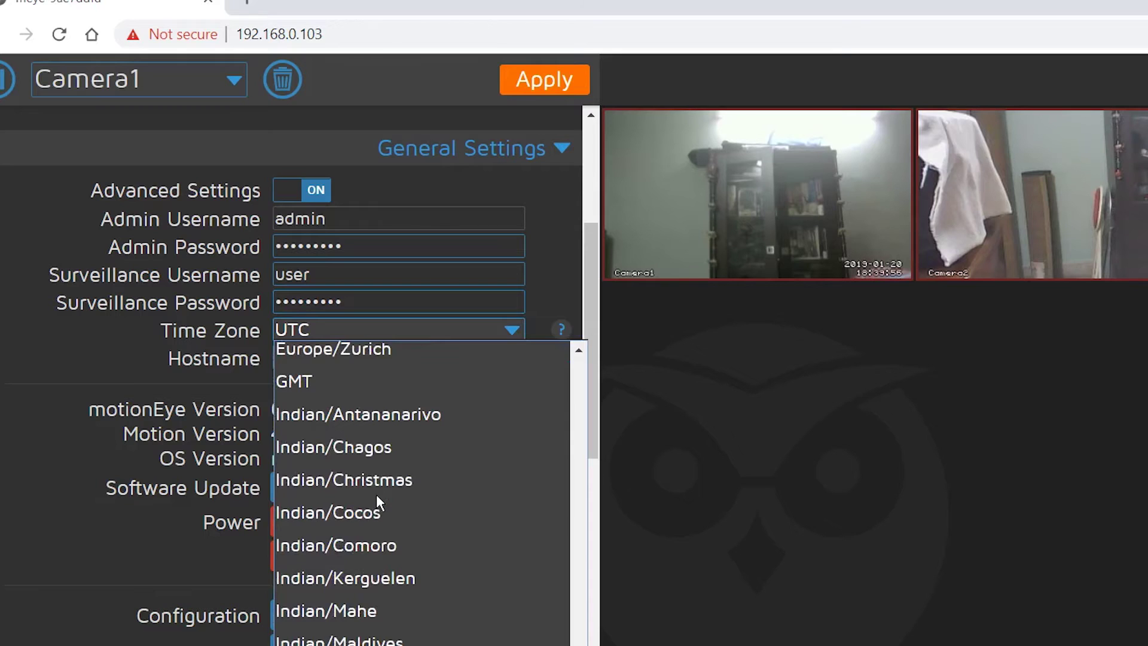
pyautogui.scroll(15, 375, 494)
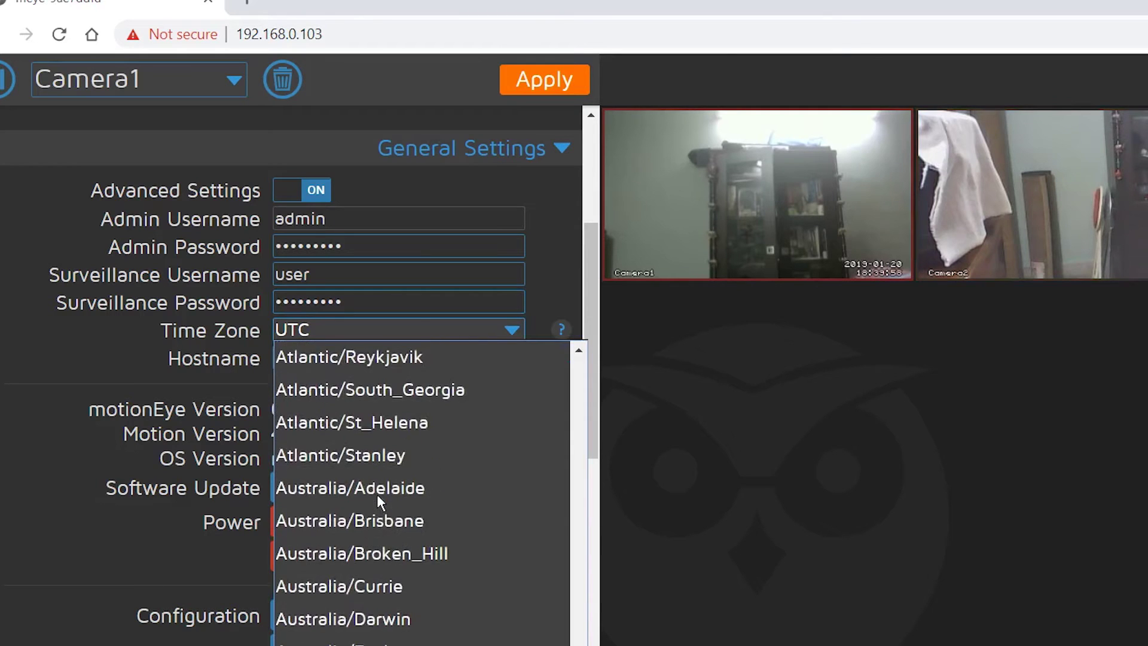
pyautogui.scroll(12, 376, 493)
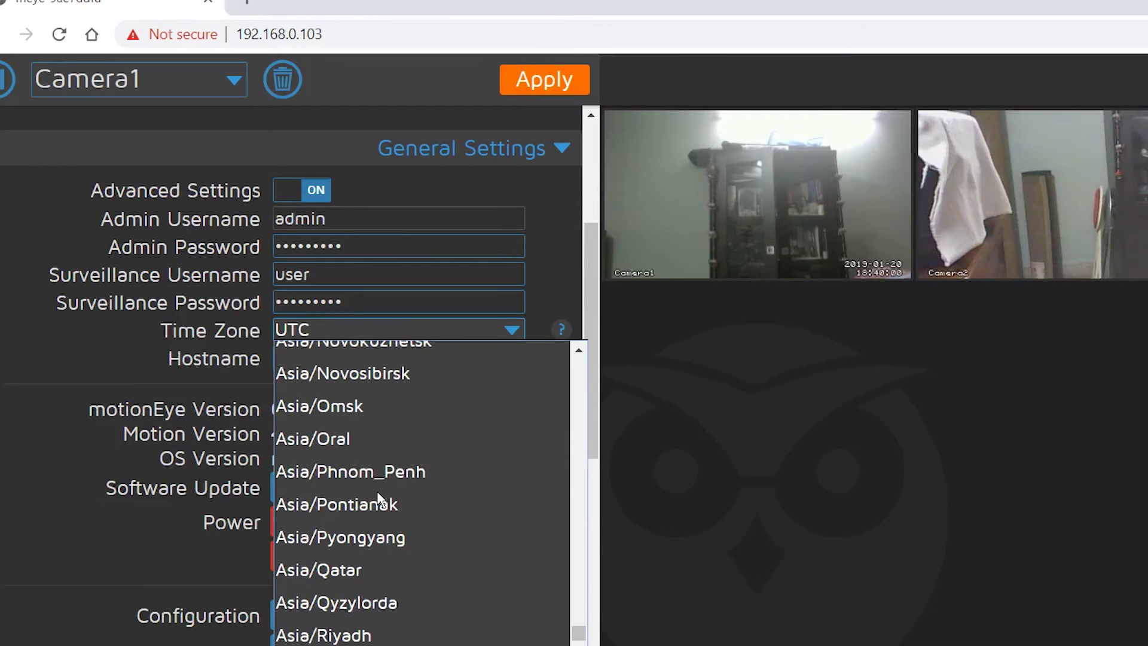
pyautogui.scroll(6, 376, 494)
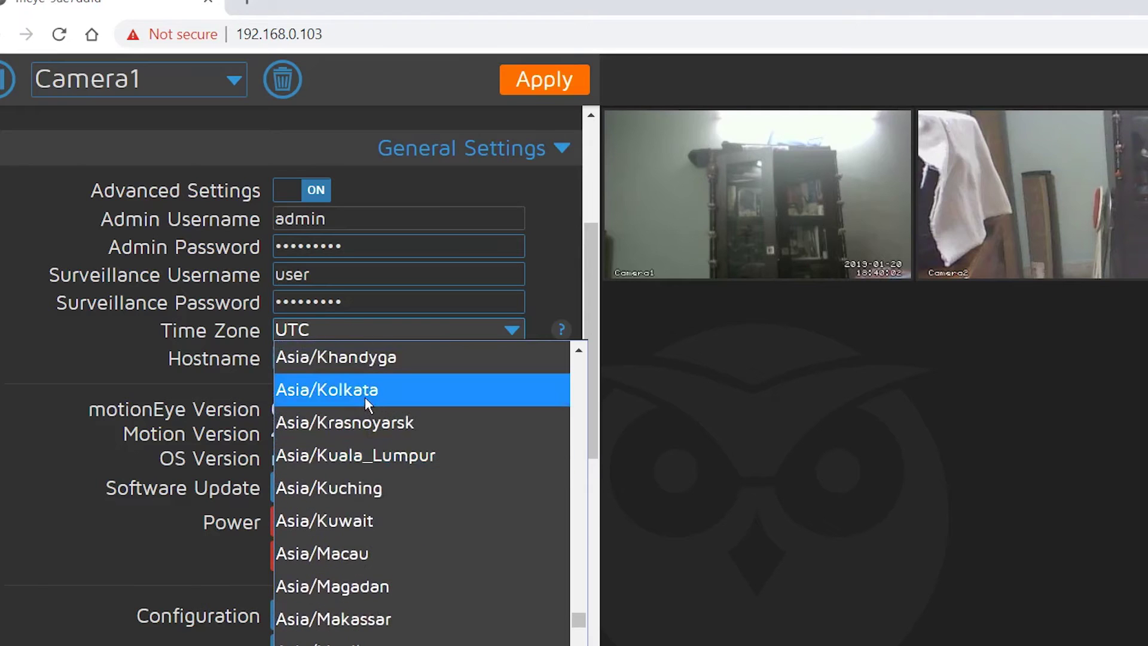
pyautogui.click(366, 390)
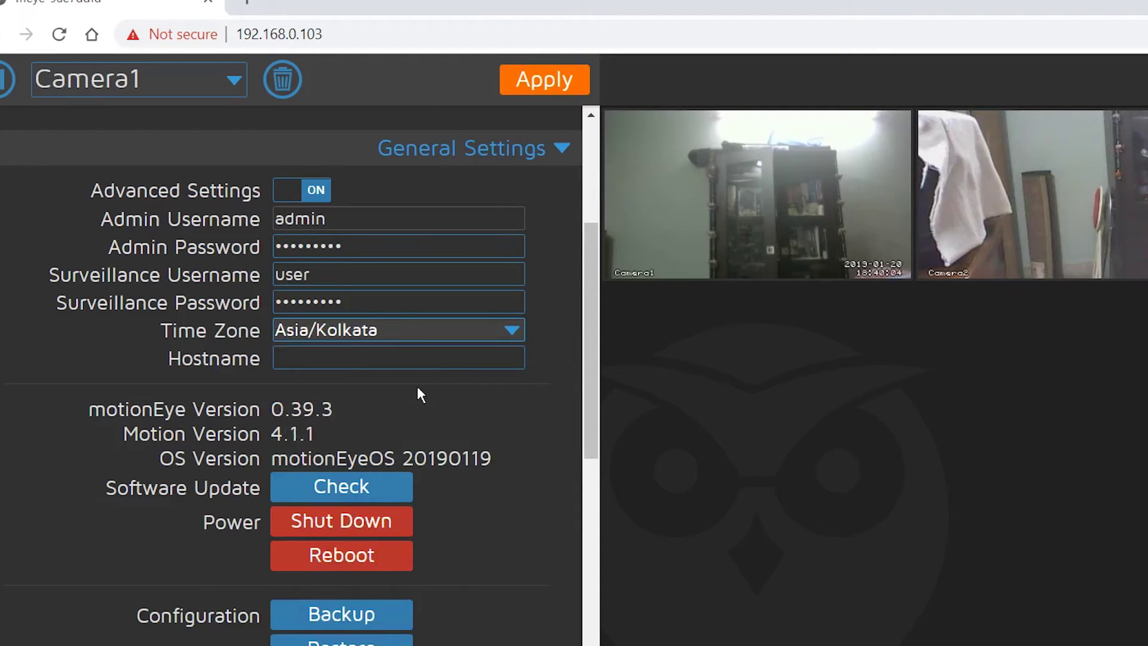
pyautogui.scroll(-8, 419, 395)
pyautogui.click(562, 195)
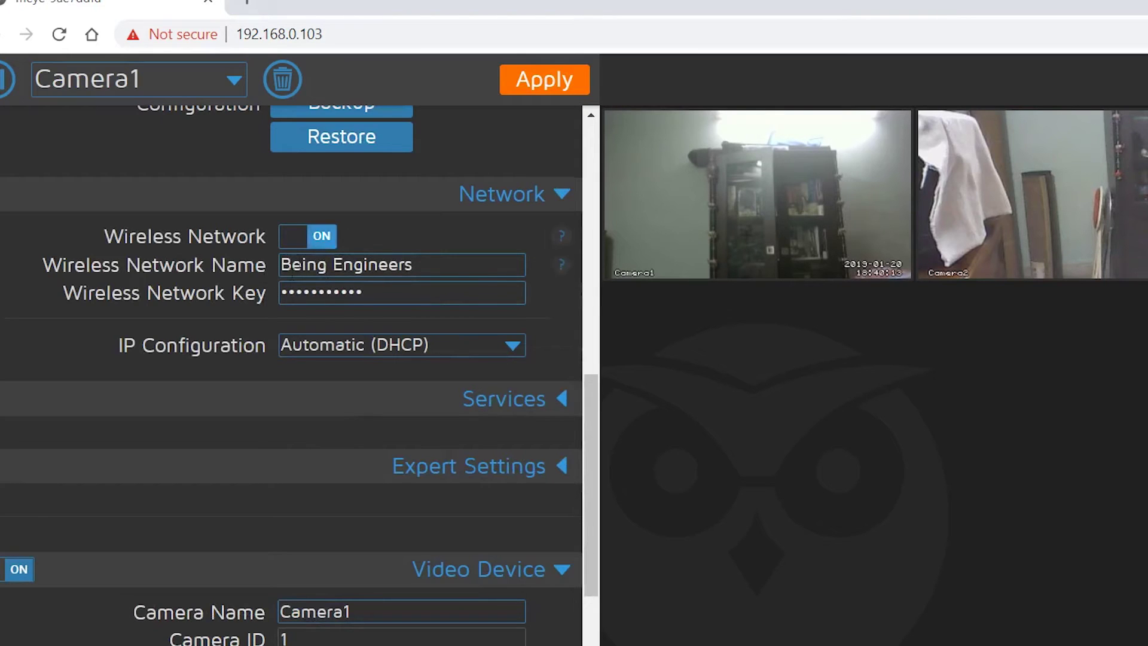
pyautogui.click(560, 205)
pyautogui.click(558, 270)
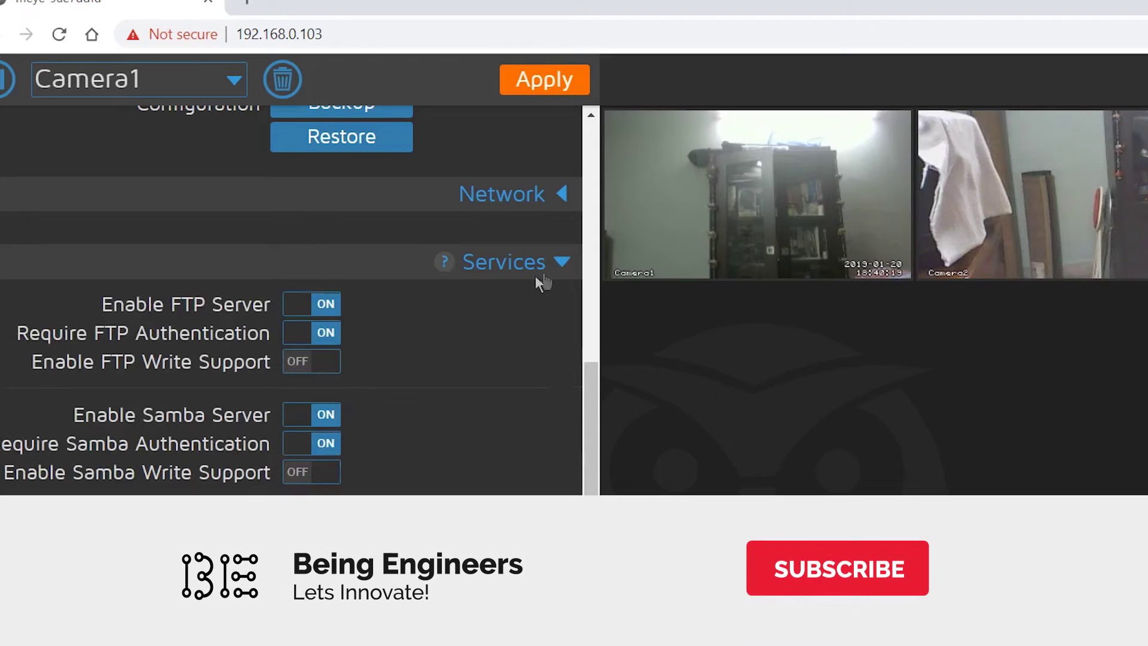
pyautogui.click(556, 266)
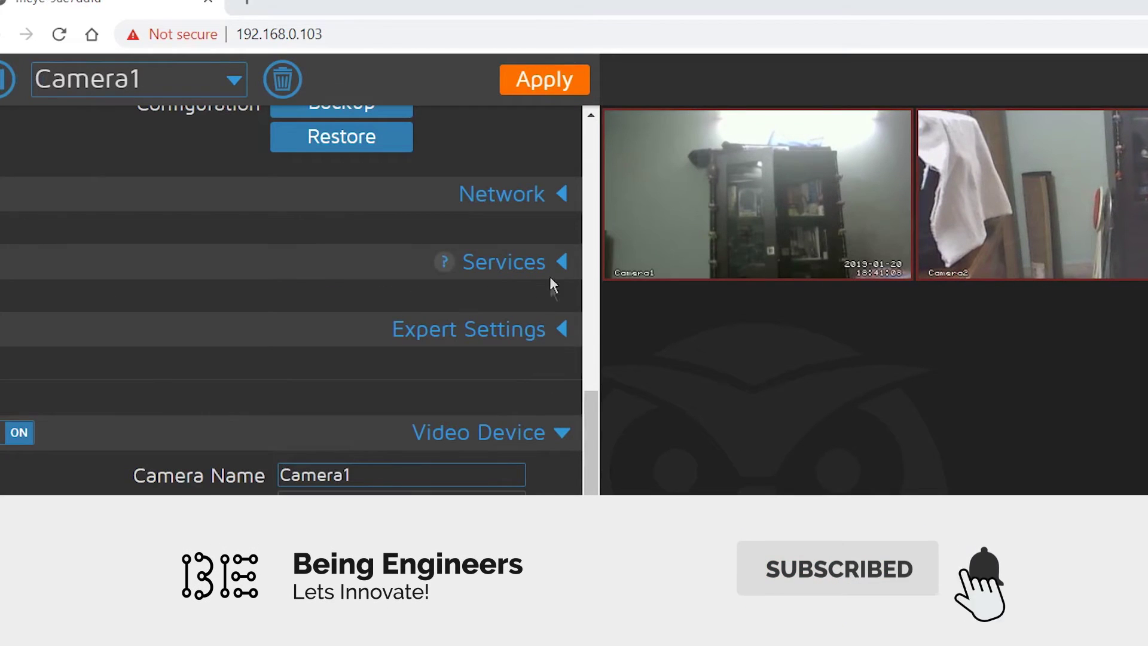
pyautogui.click(556, 335)
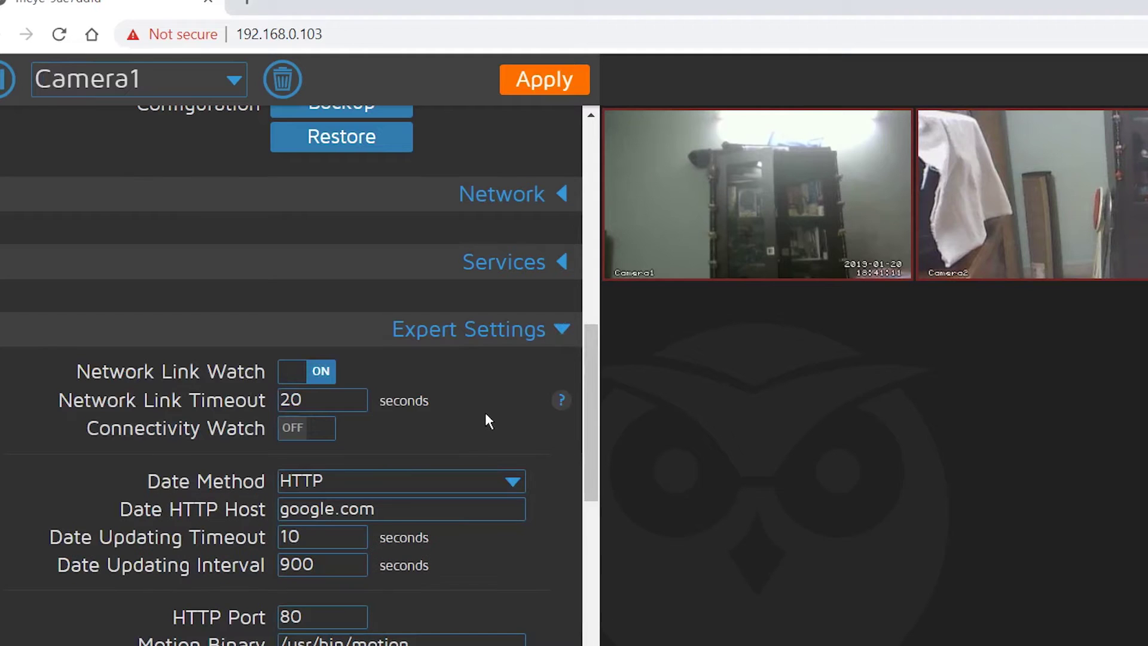
pyautogui.scroll(-2, 485, 419)
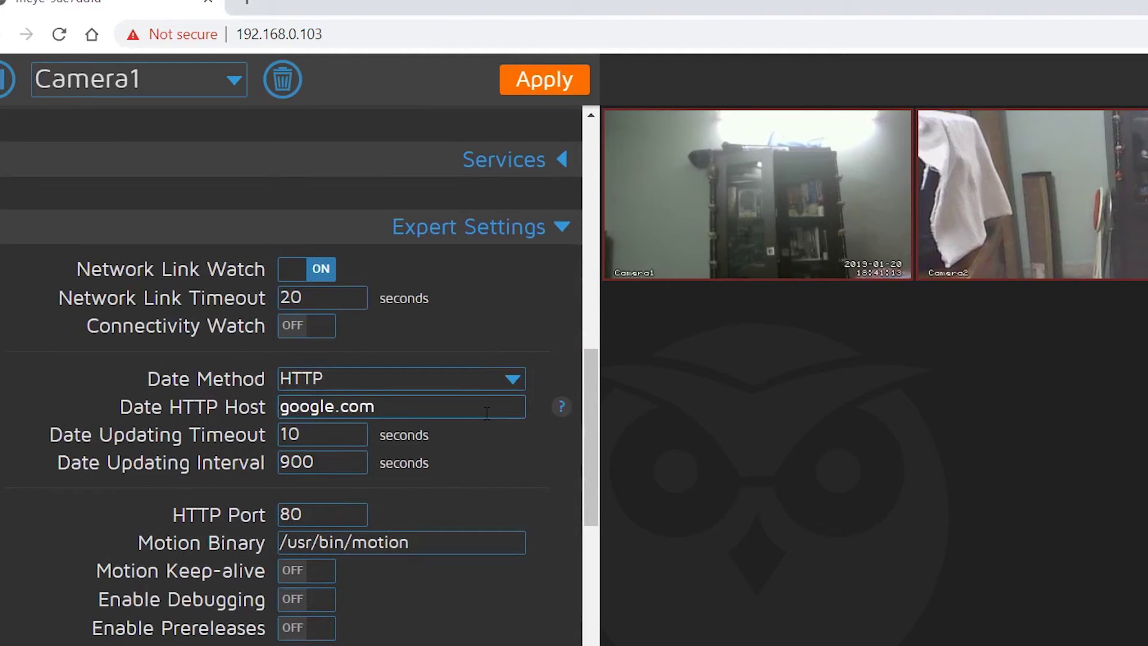
pyautogui.click(559, 227)
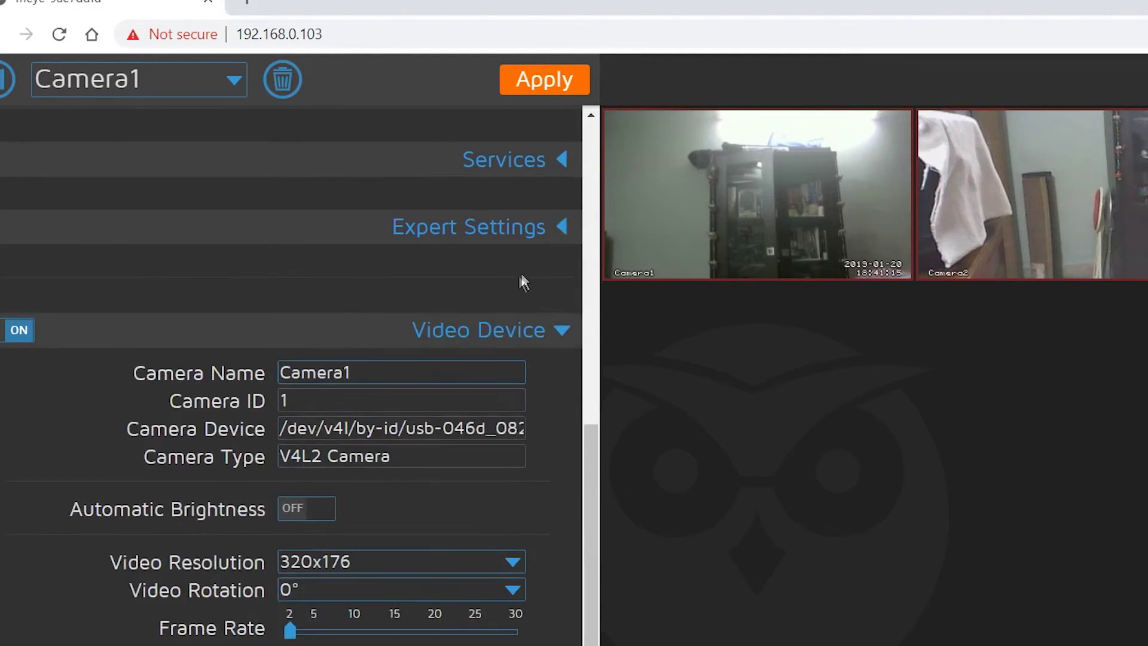
pyautogui.scroll(-4, 496, 347)
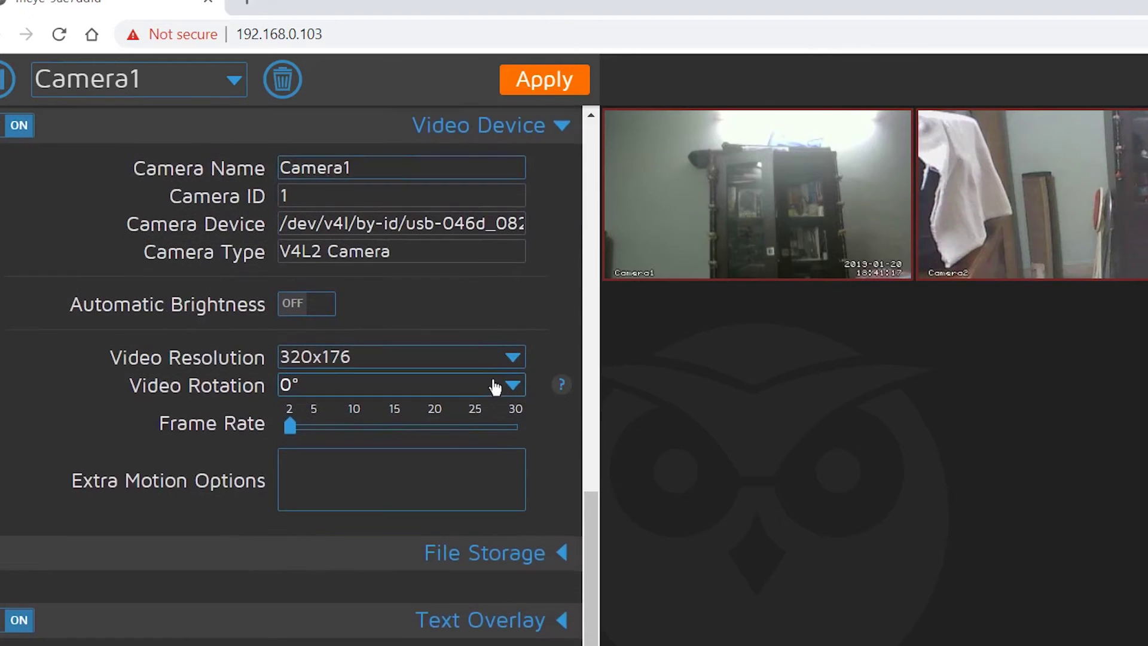
# Set Camera1's video resolution to 1280x720.
pyautogui.click(503, 360)
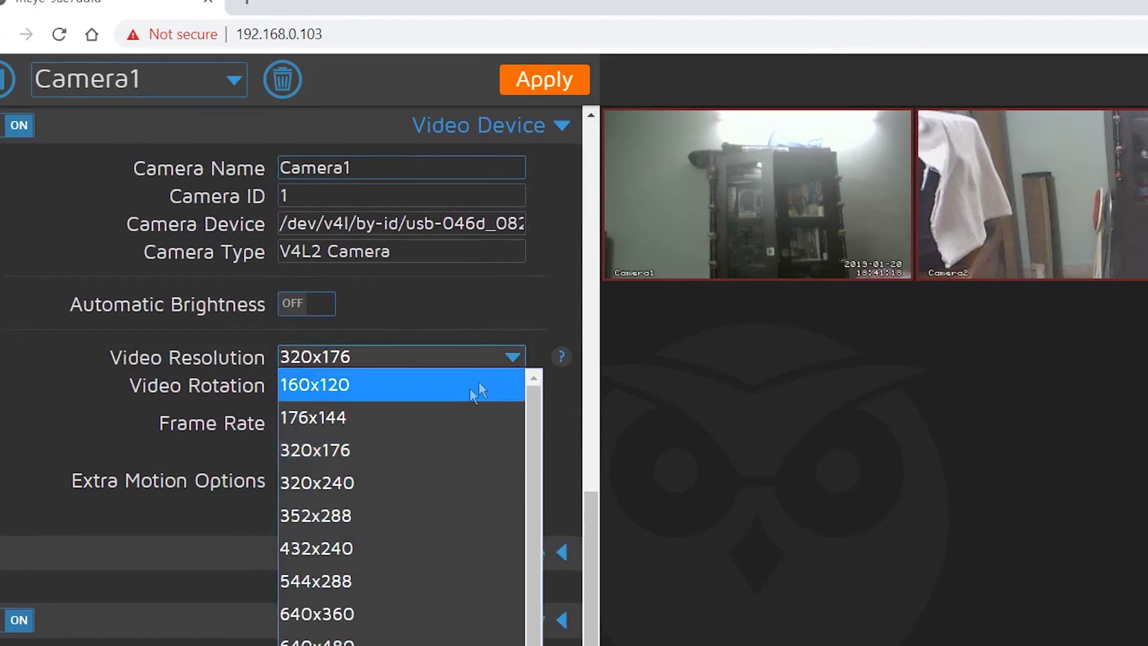
pyautogui.scroll(-3, 368, 529)
pyautogui.scroll(-2, 368, 528)
pyautogui.click(368, 528)
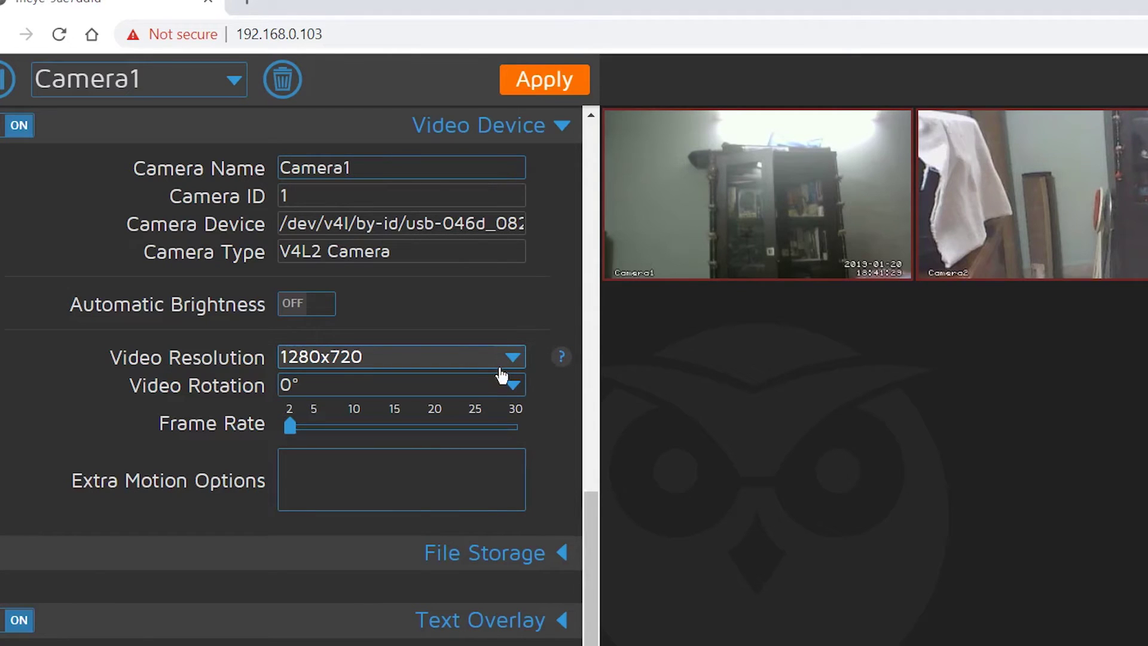
# Apply the new resolution and confirm the reboot.
pyautogui.click(533, 90)
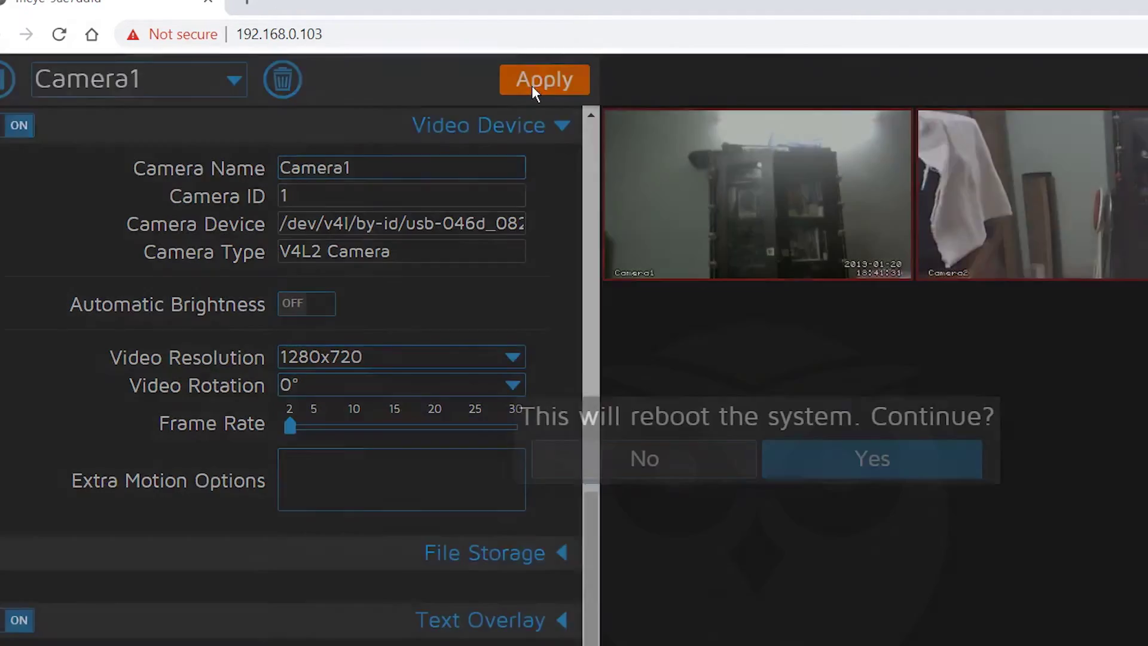
pyautogui.click(866, 464)
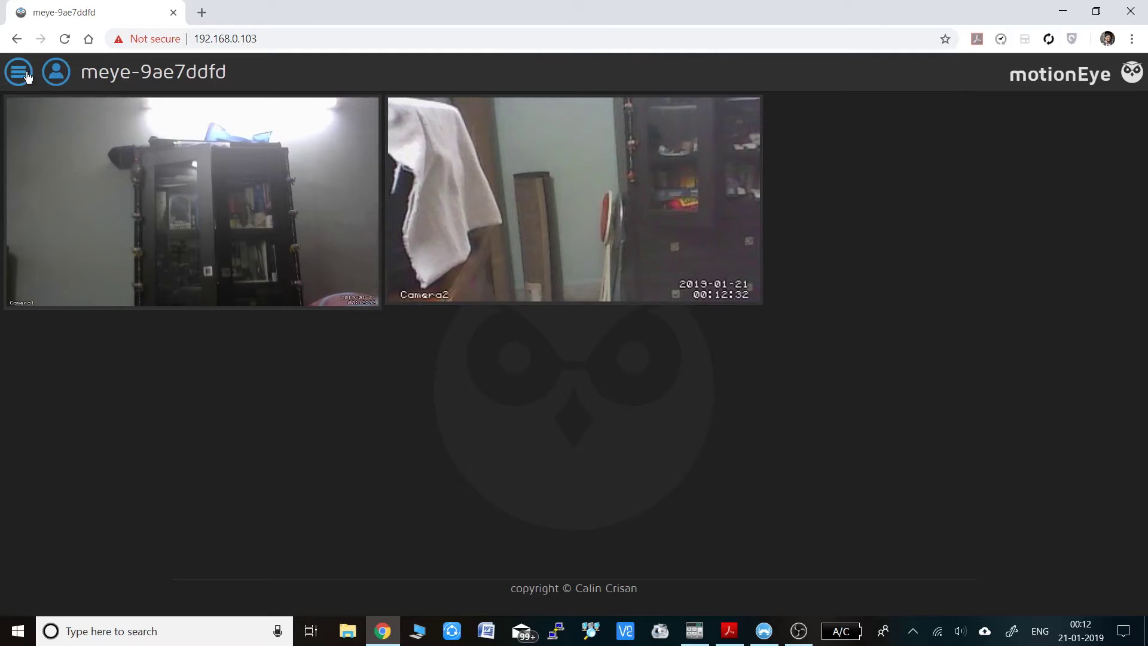
pyautogui.click(6, 79)
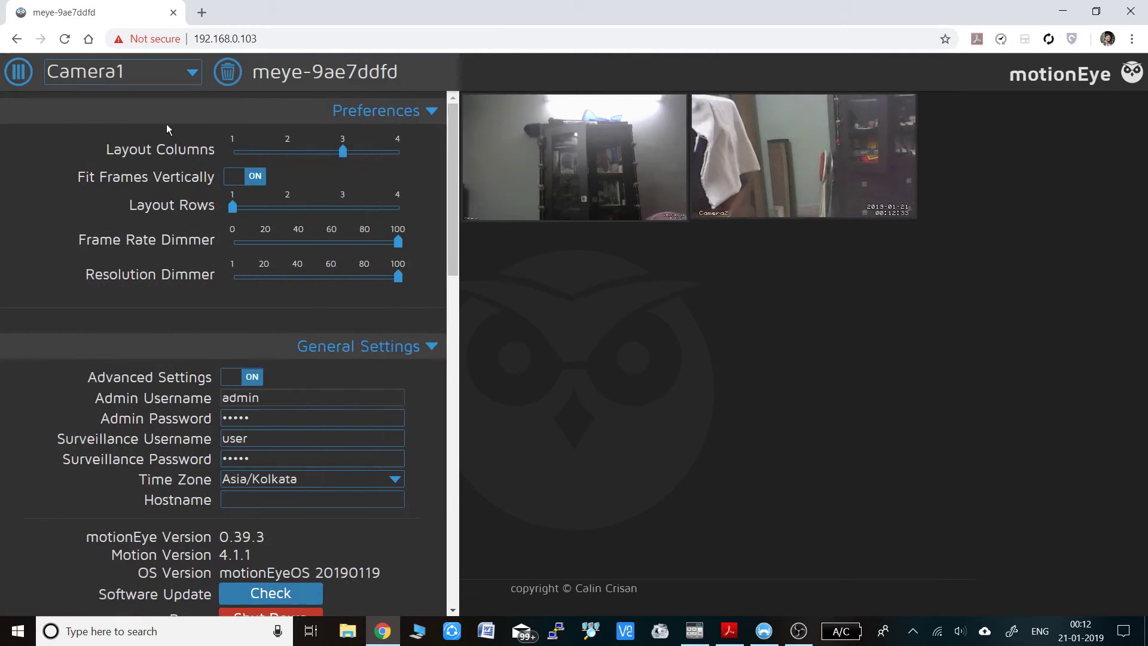
# Raise Camera1's frame rate from 2 to 10 and apply the change.
pyautogui.scroll(-7, 290, 358)
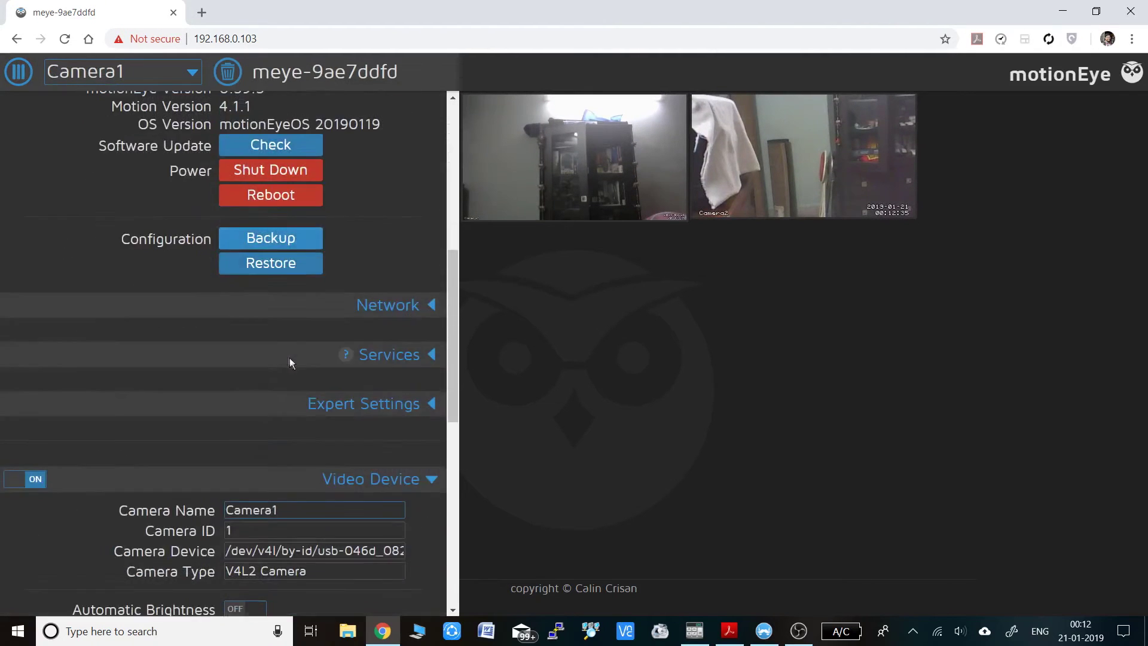
pyautogui.scroll(-5, 291, 359)
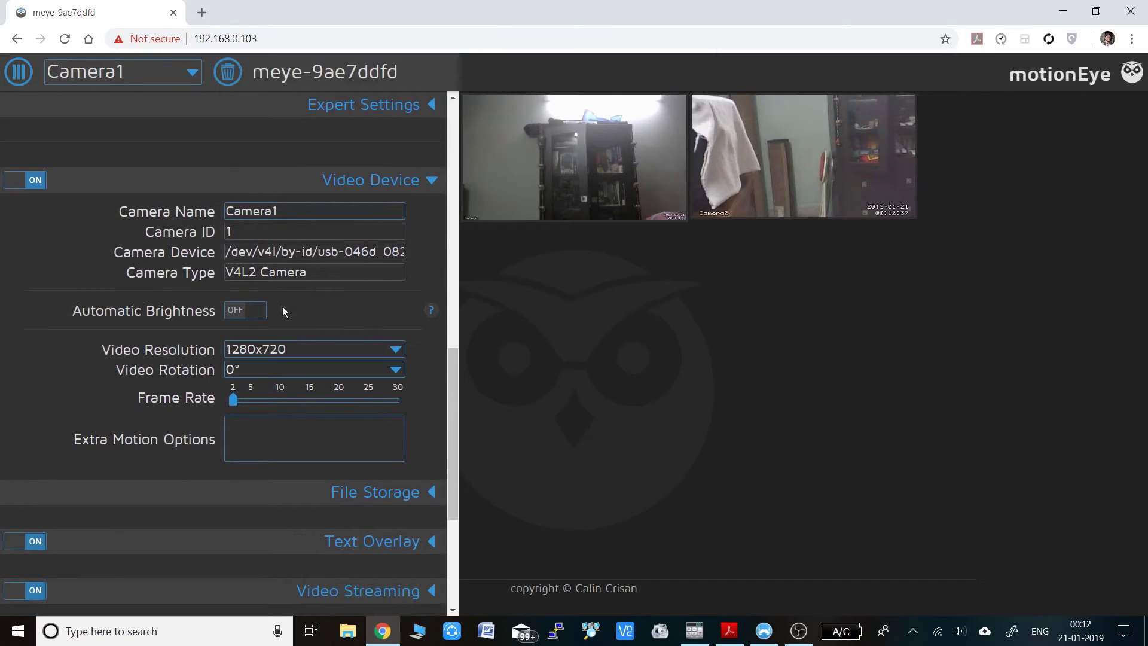
pyautogui.moveTo(233, 399); pyautogui.dragTo(280, 401)
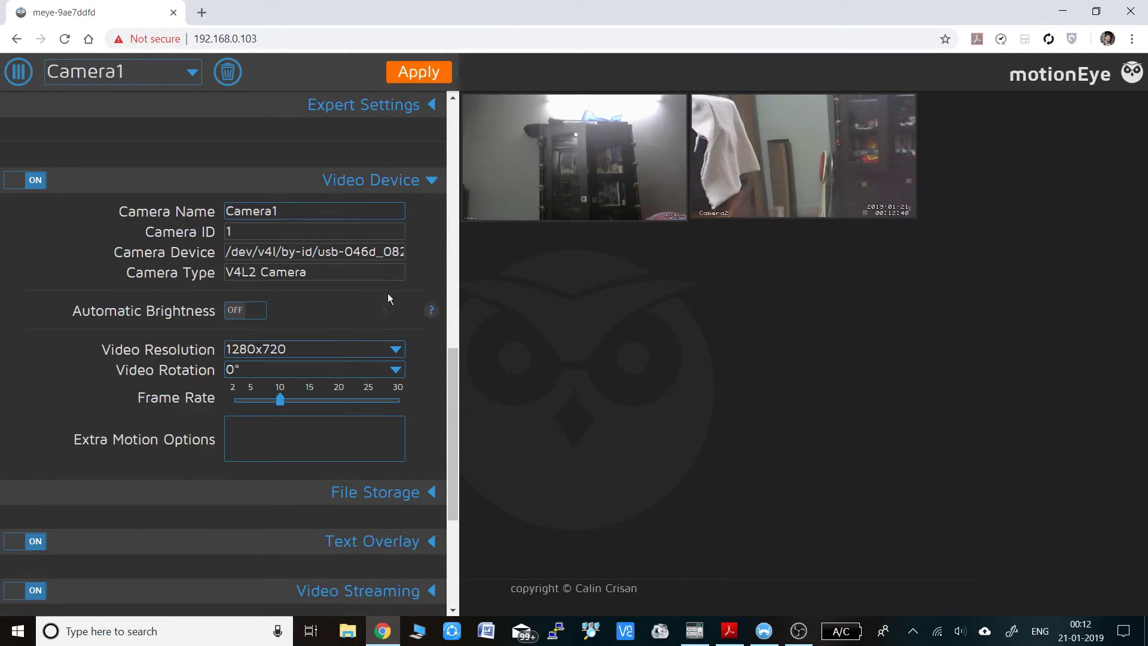
pyautogui.click(426, 77)
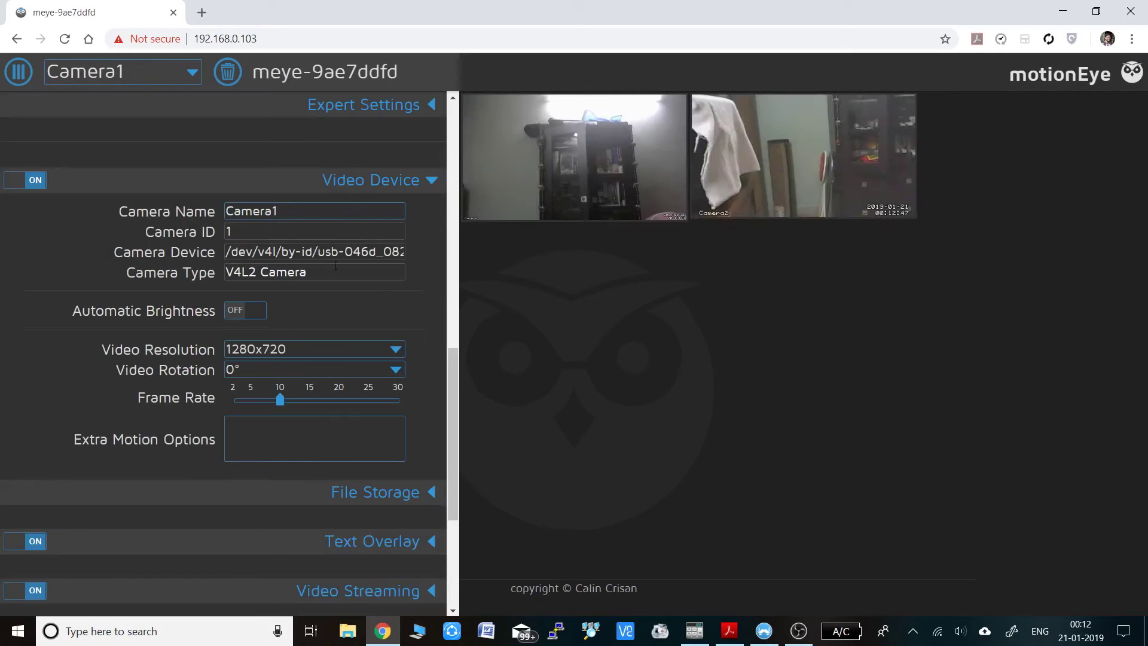
pyautogui.click(183, 78)
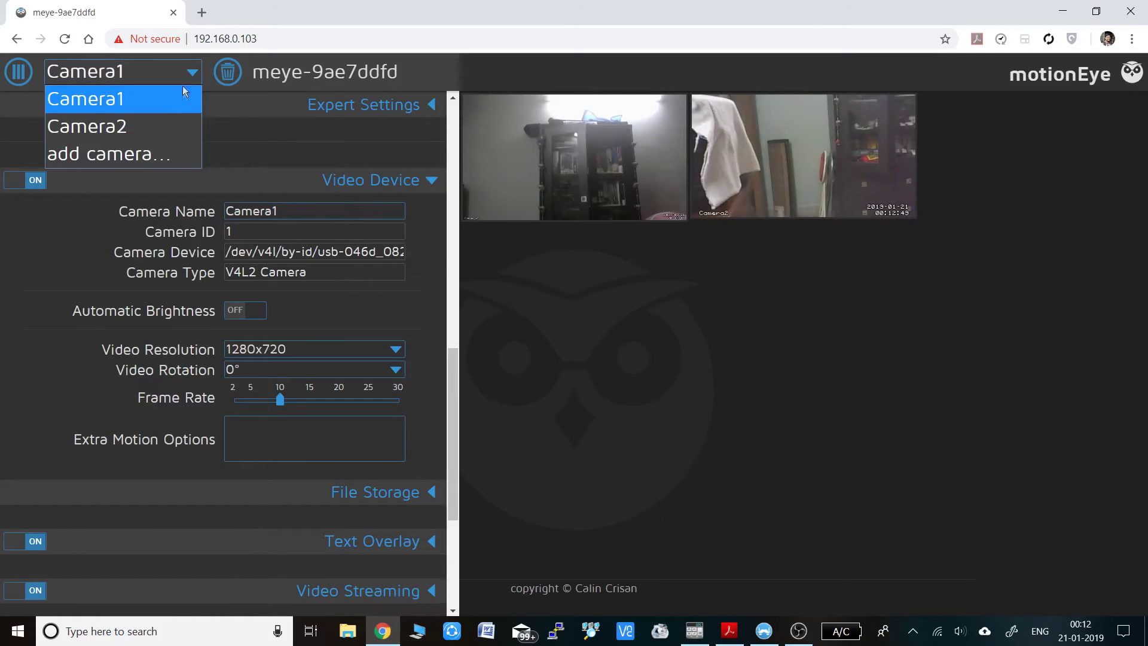
# Switch the settings panel to Camera2 and collapse its Motion Detection section.
pyautogui.click(154, 128)
pyautogui.moveTo(45, 224); pyautogui.dragTo(223, 233)
pyautogui.click(132, 329)
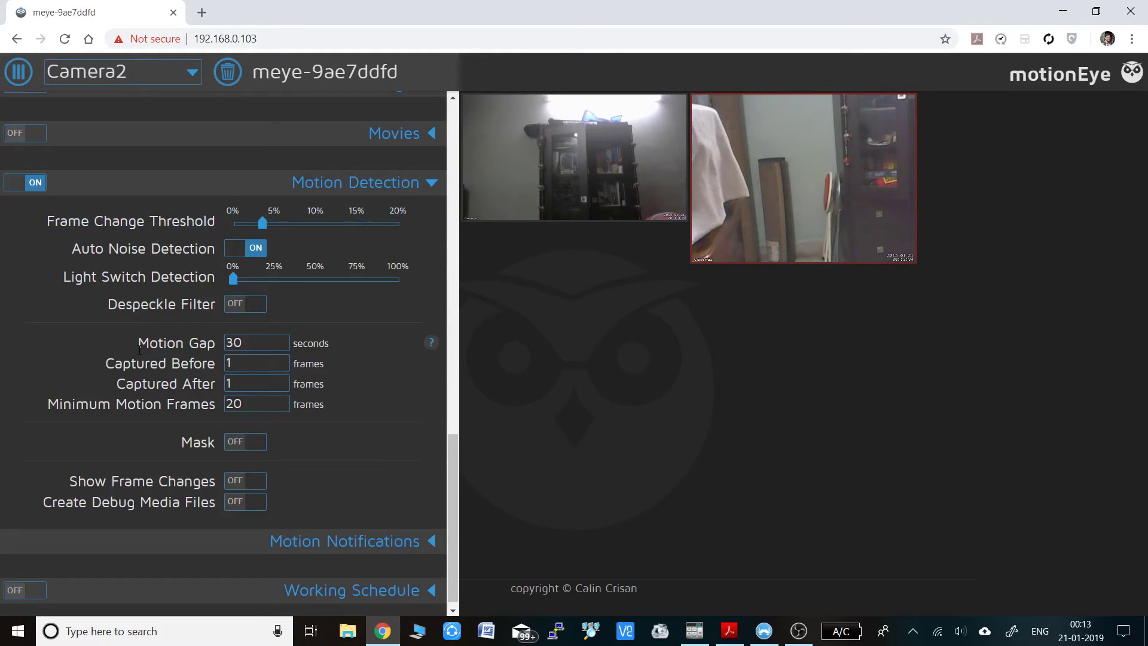
pyautogui.scroll(-1, 138, 350)
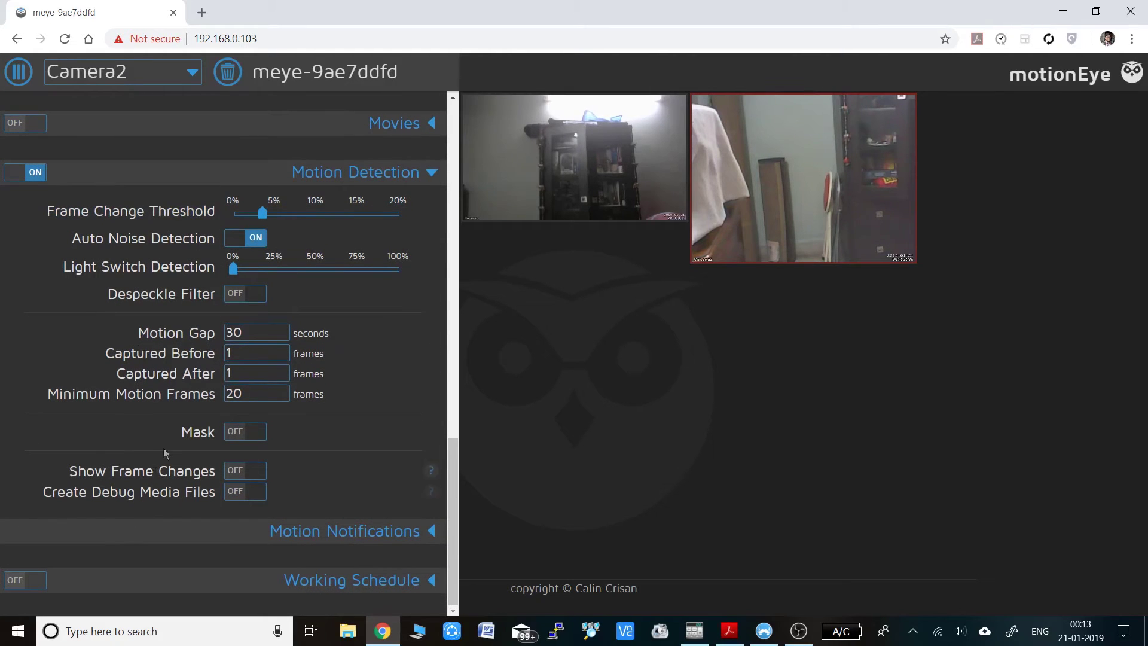
pyautogui.click(430, 176)
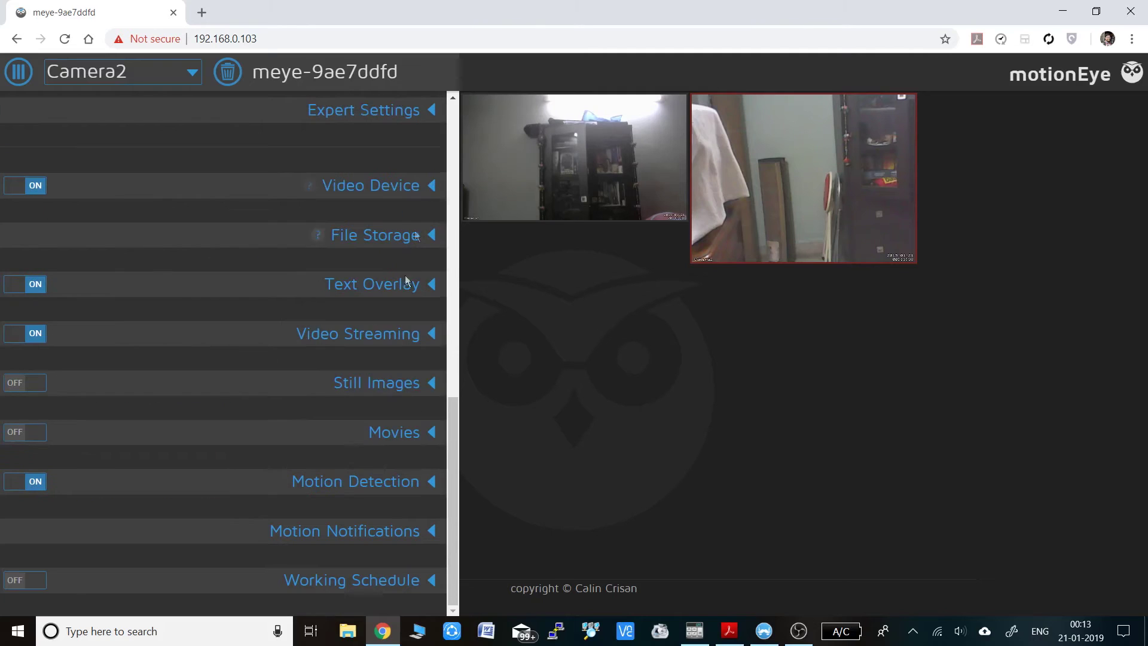
# Expand Motion Notifications and toggle the run-command and web-hook options on and back off.
pyautogui.click(430, 530)
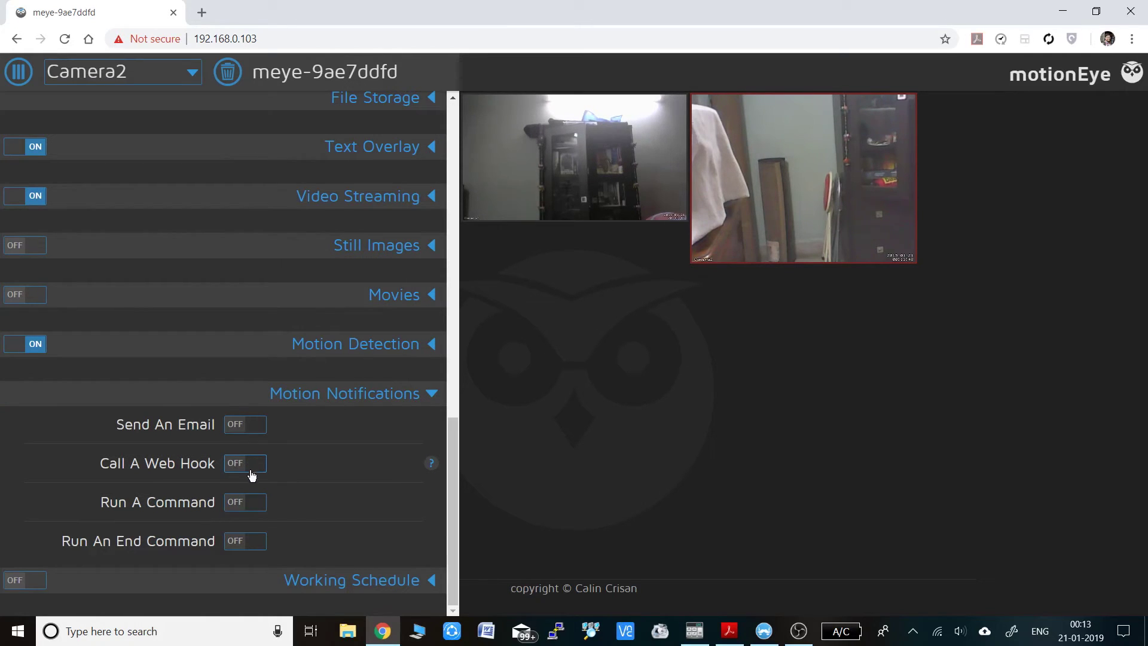
pyautogui.click(242, 505)
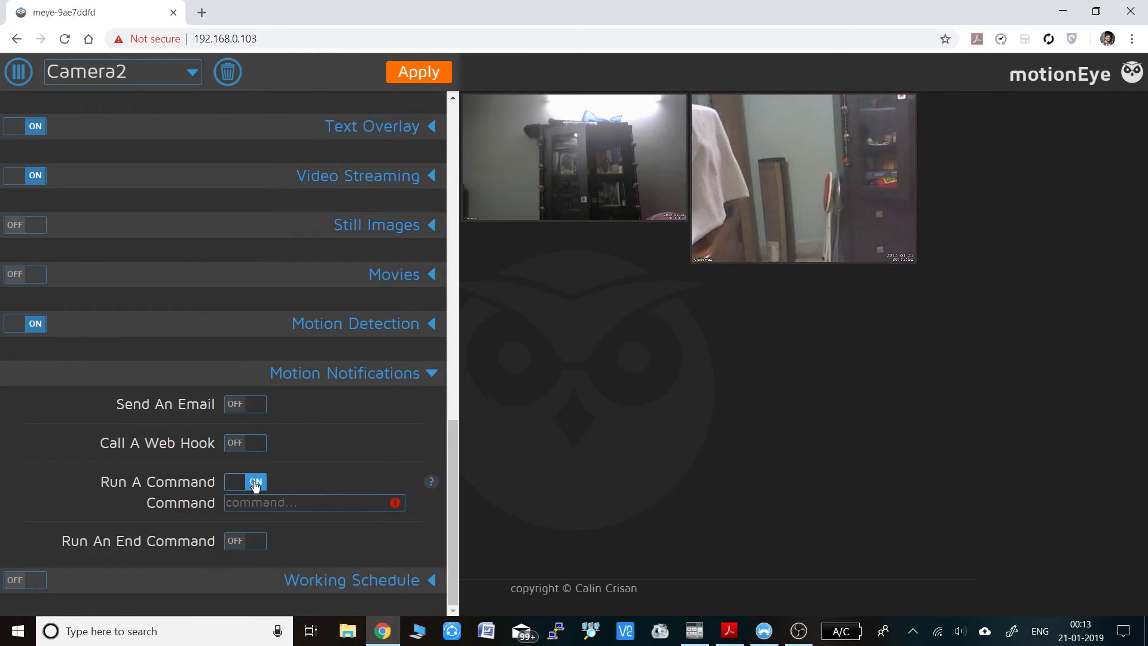
pyautogui.click(255, 483)
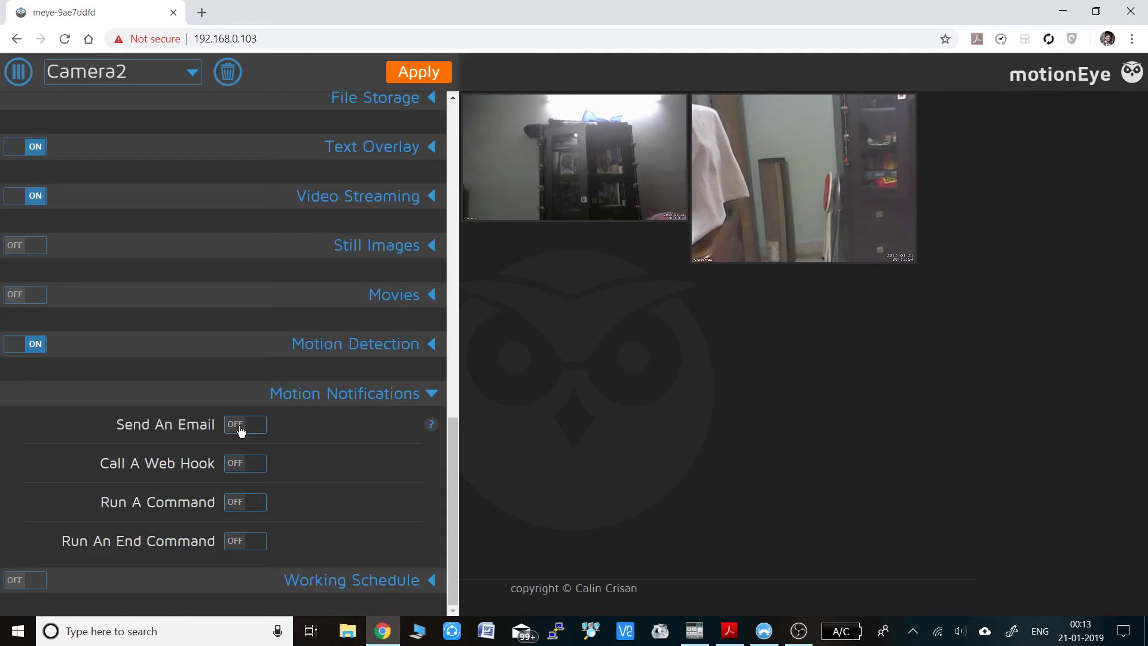
pyautogui.click(237, 466)
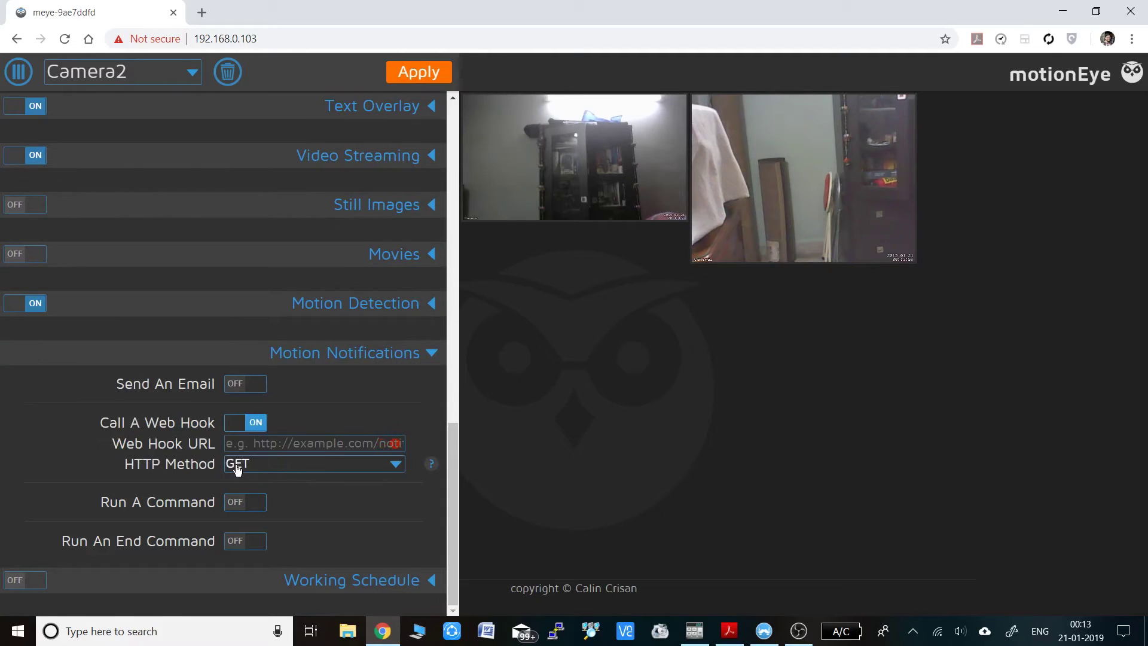
pyautogui.click(246, 426)
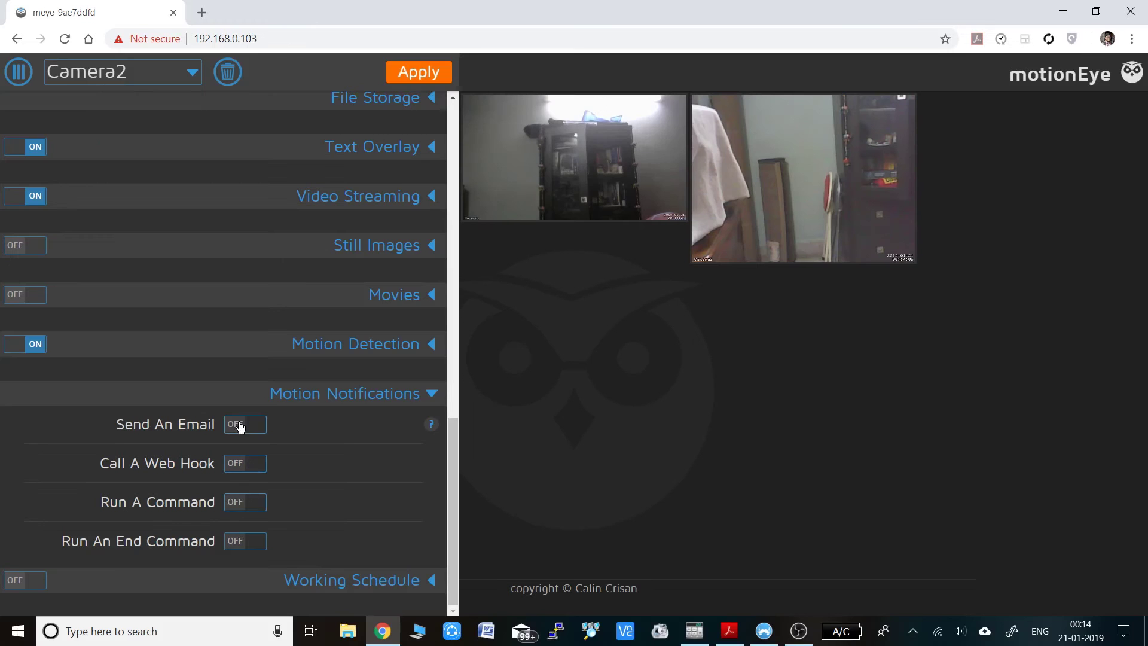
# Turn on Send An Email for motion, then collapse Motion Notifications.
pyautogui.click(240, 426)
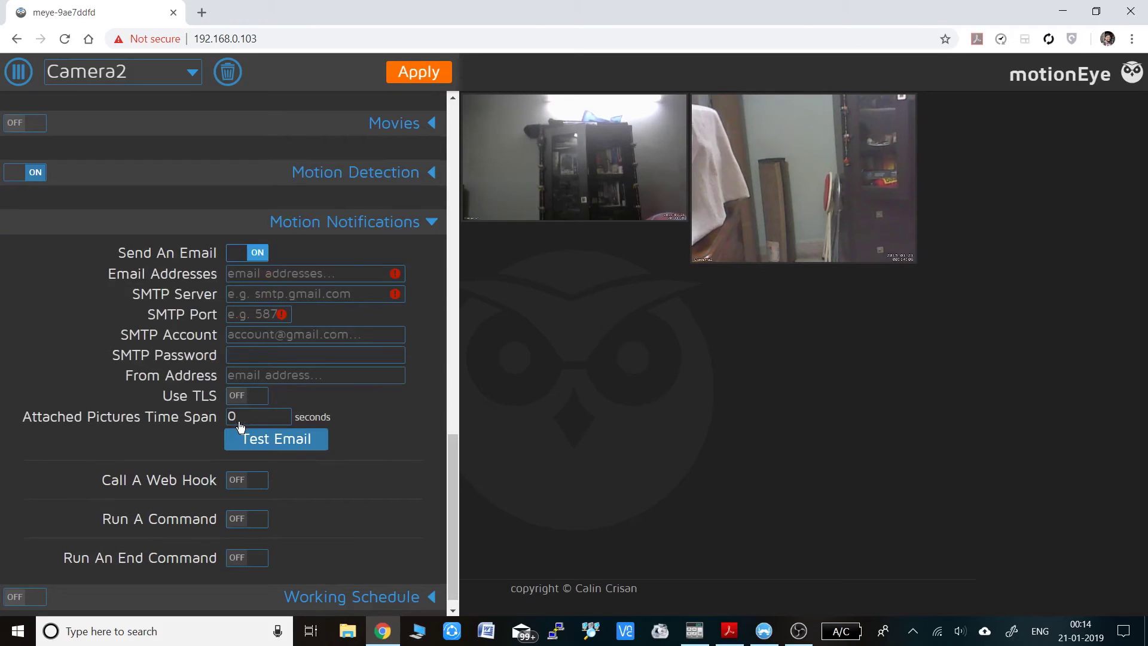
pyautogui.click(286, 276)
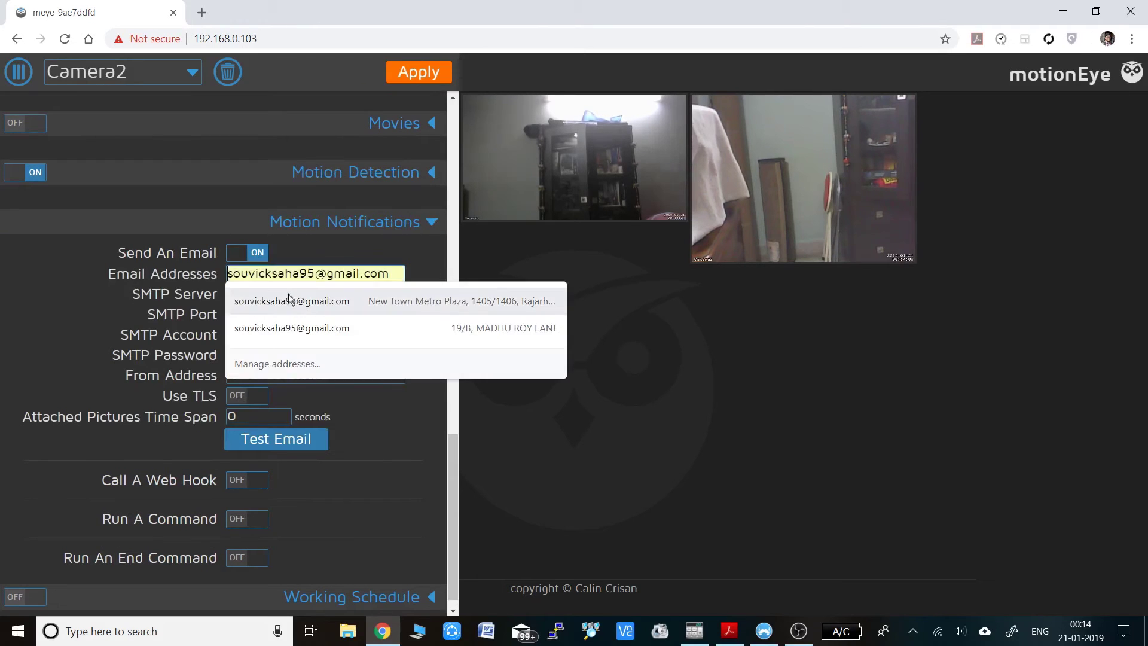
pyautogui.click(81, 286)
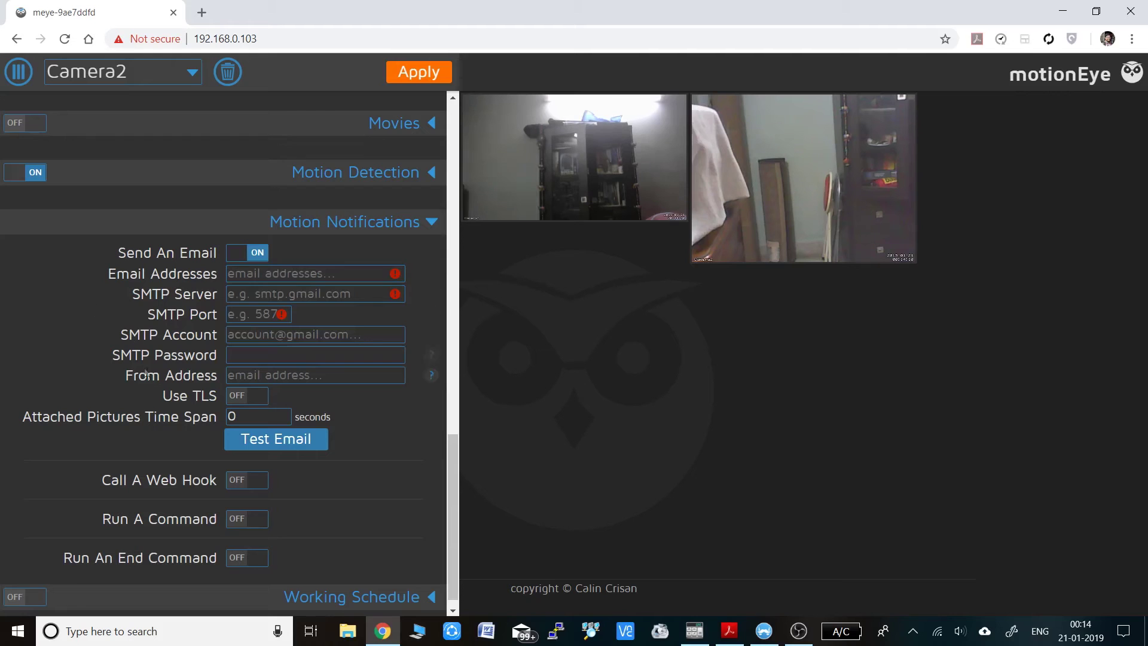
pyautogui.click(359, 222)
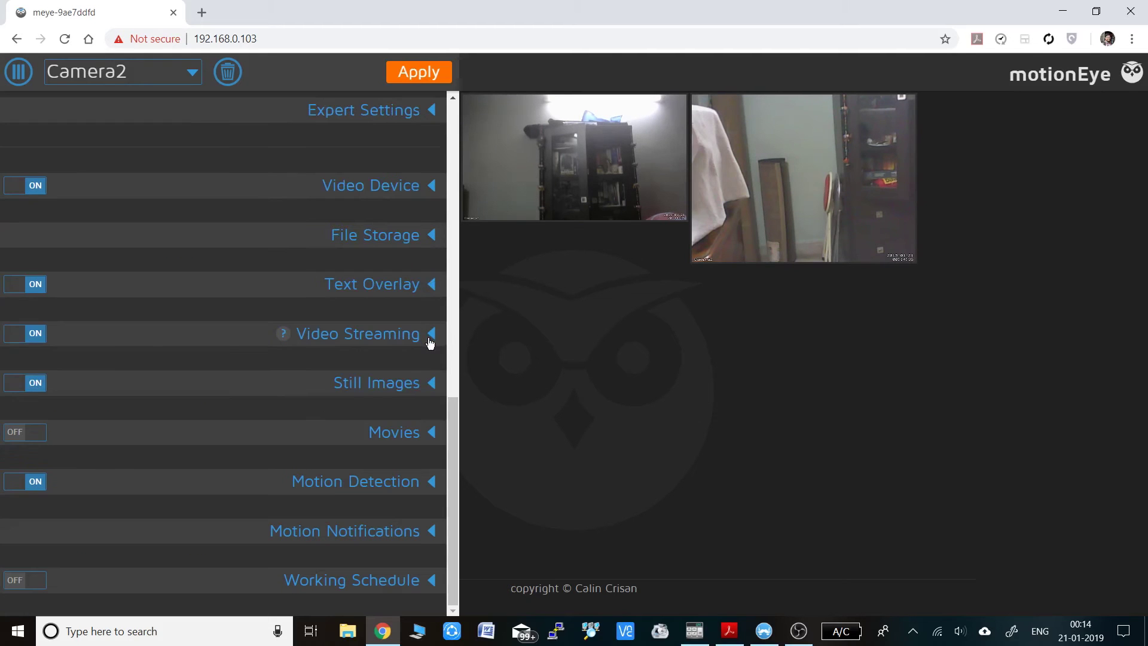
# Open Camera2's stream URL on streaming port 8082 in a new browser tab.
pyautogui.click(428, 338)
pyautogui.scroll(1, 346, 306)
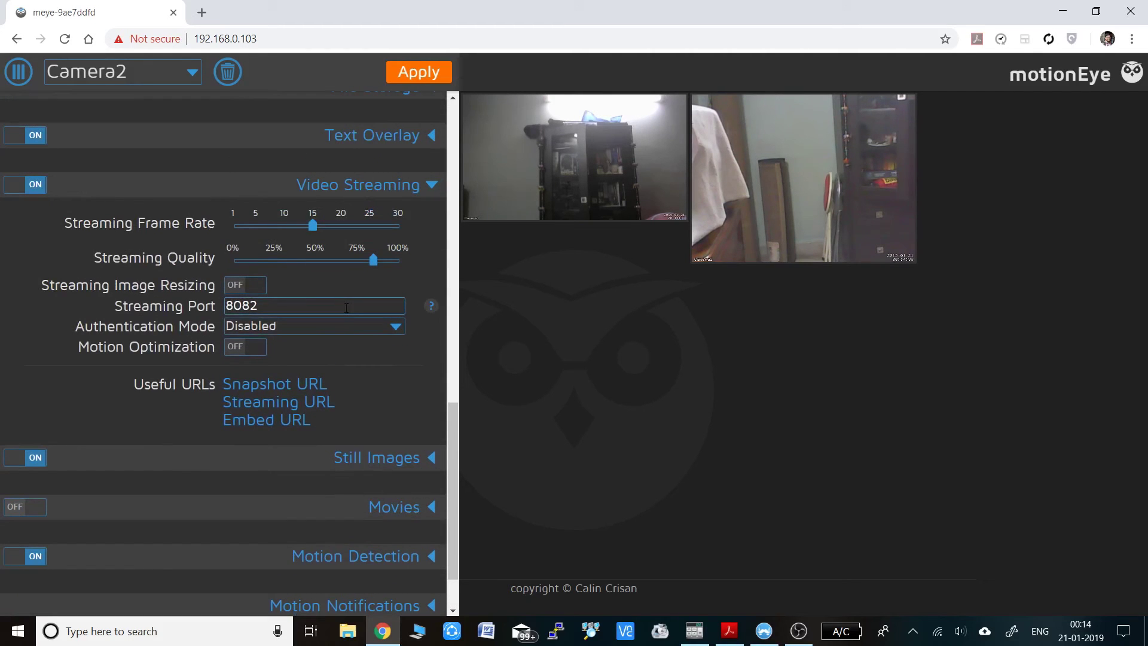
pyautogui.click(257, 306)
pyautogui.click(278, 401)
pyautogui.click(109, 12)
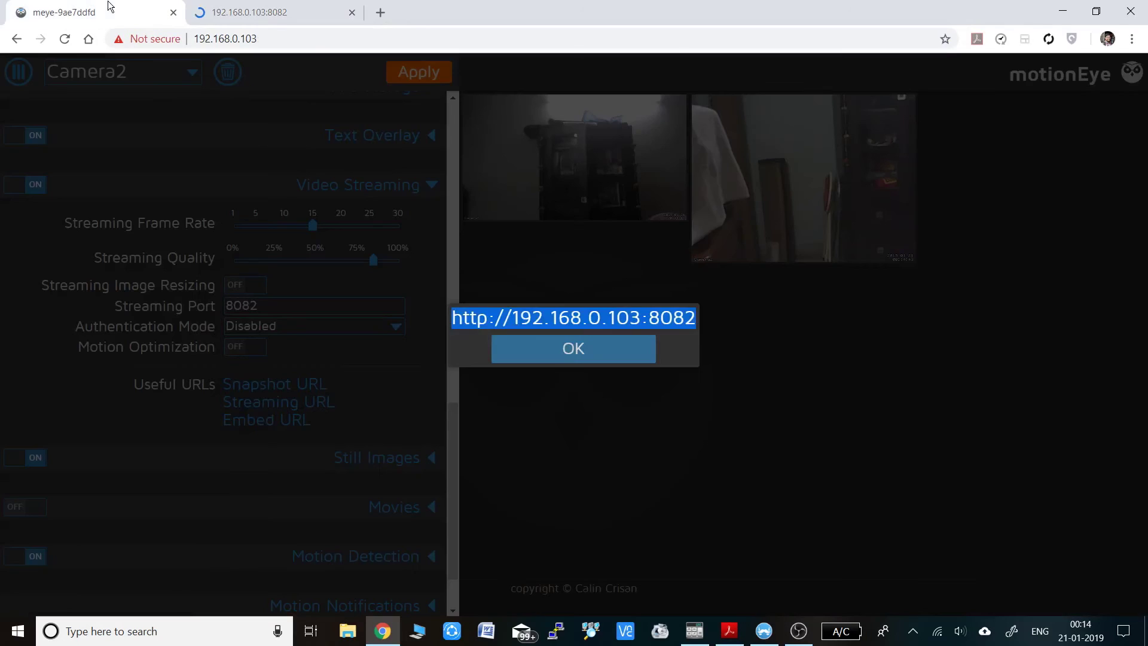
pyautogui.click(589, 349)
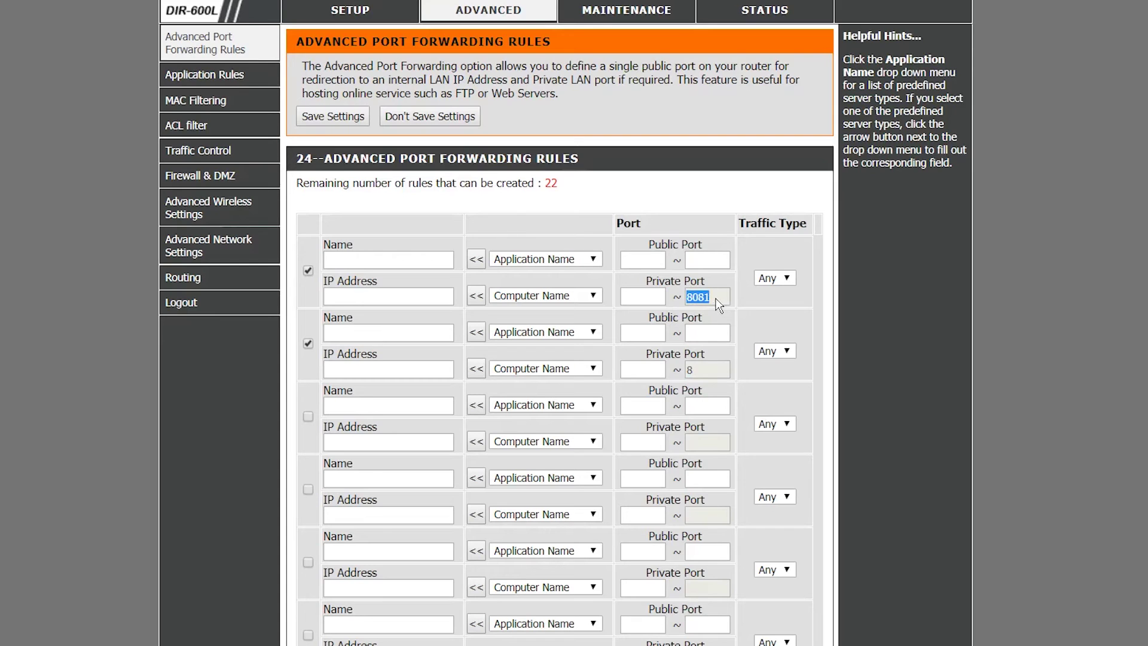
# Set up the first forwarding rule, Webcam 1, on ports 8081.
pyautogui.click(653, 294)
pyautogui.click(307, 271)
pyautogui.click(399, 259)
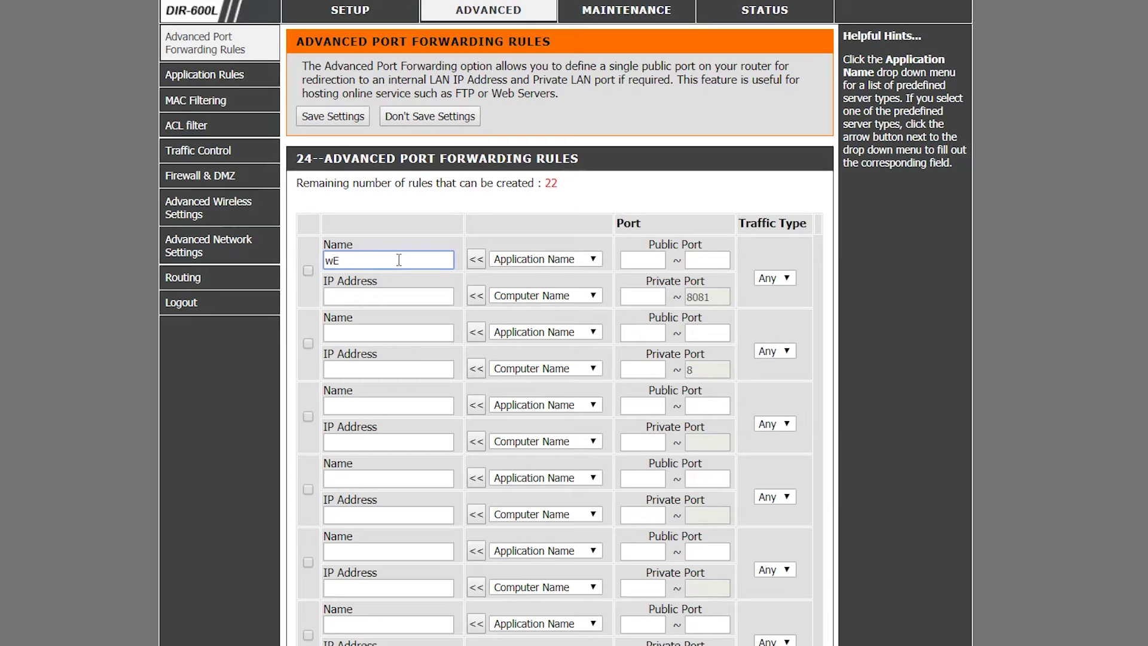
pyautogui.write('We')
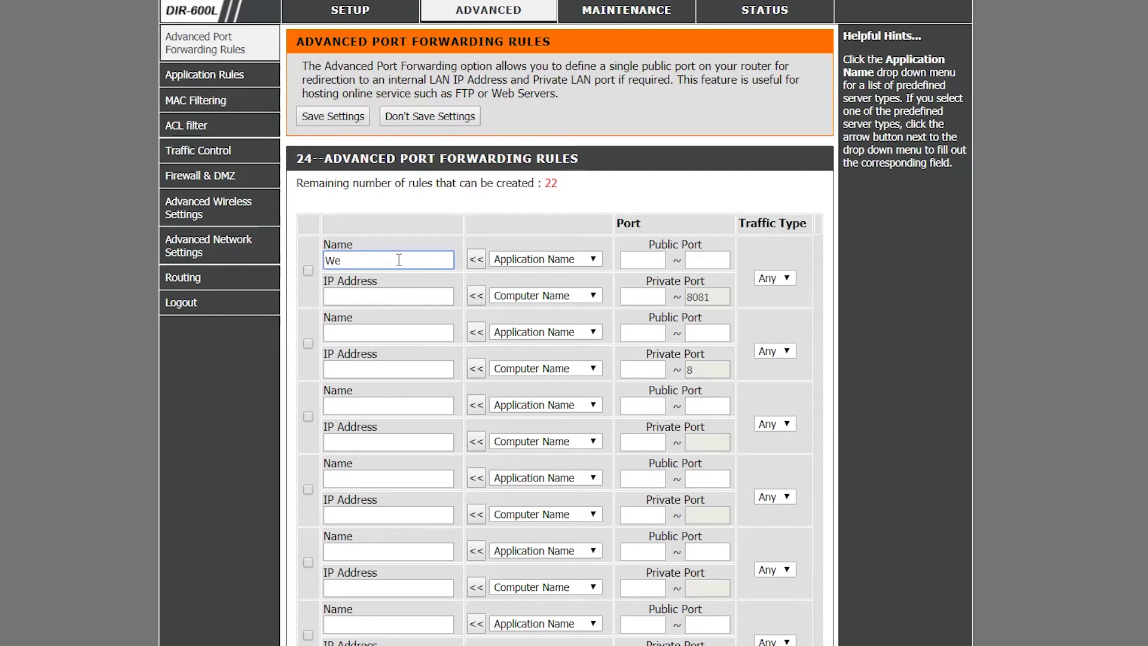
pyautogui.write('bcam 1')
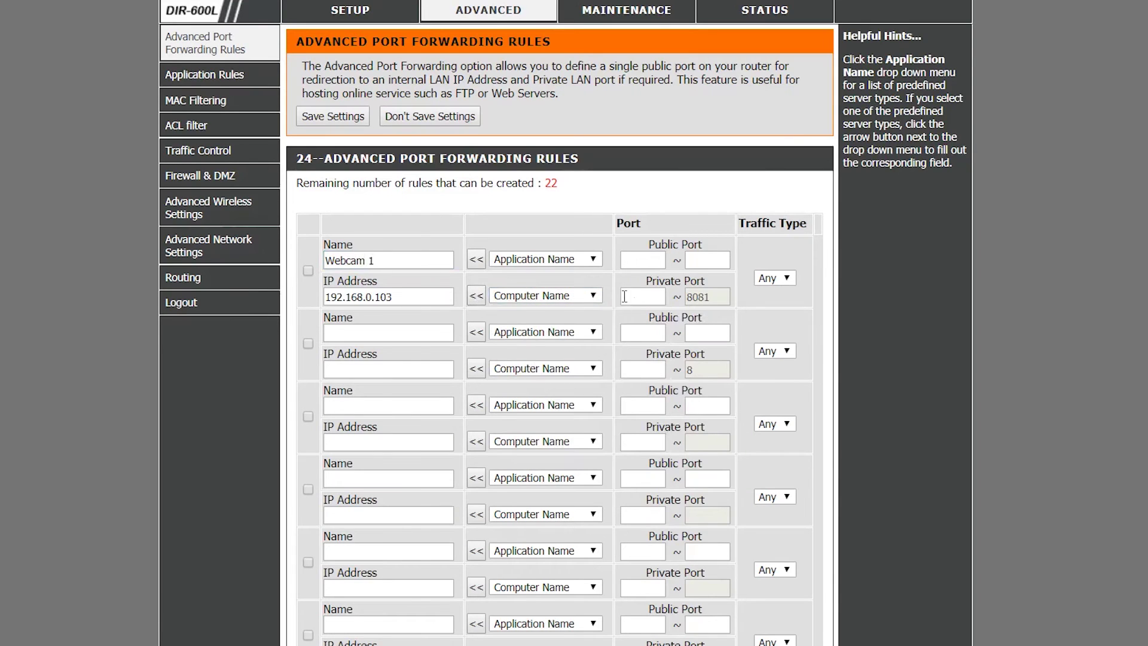
pyautogui.click(650, 262)
pyautogui.write('8081')
pyautogui.press('Tab')
pyautogui.click(798, 293)
# Add rule Webcam 2 forwarding 8082 to 192.168.0.103, save the settings, and reboot the router.
pyautogui.click(379, 336)
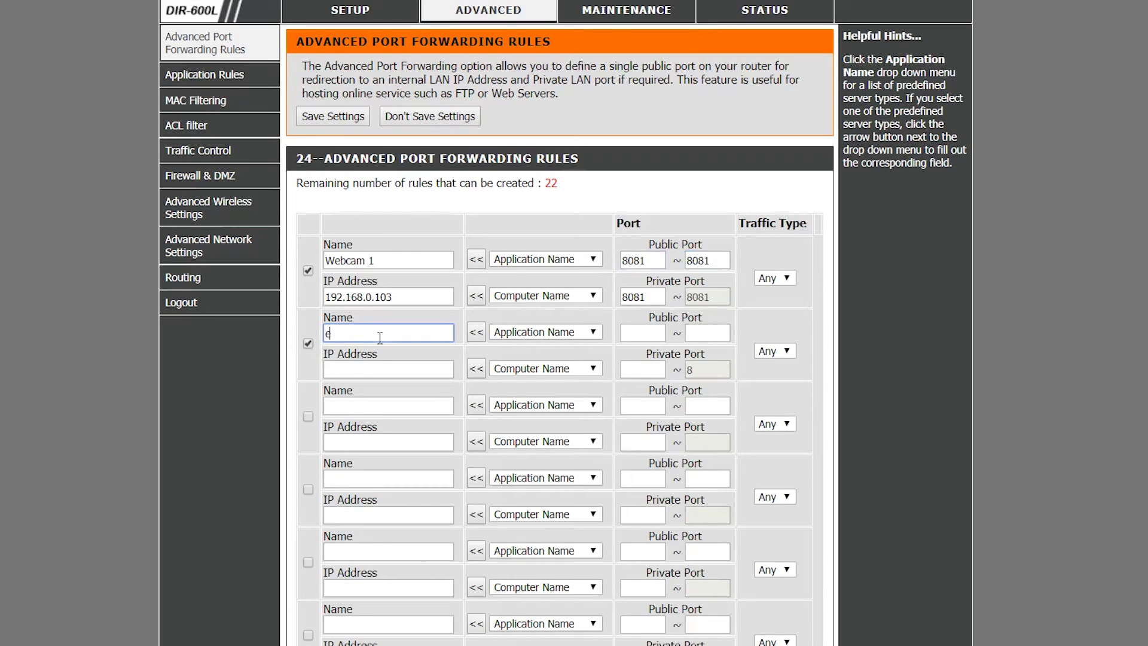
pyautogui.write('Webcam 2')
pyautogui.click(593, 368)
pyautogui.click(593, 513)
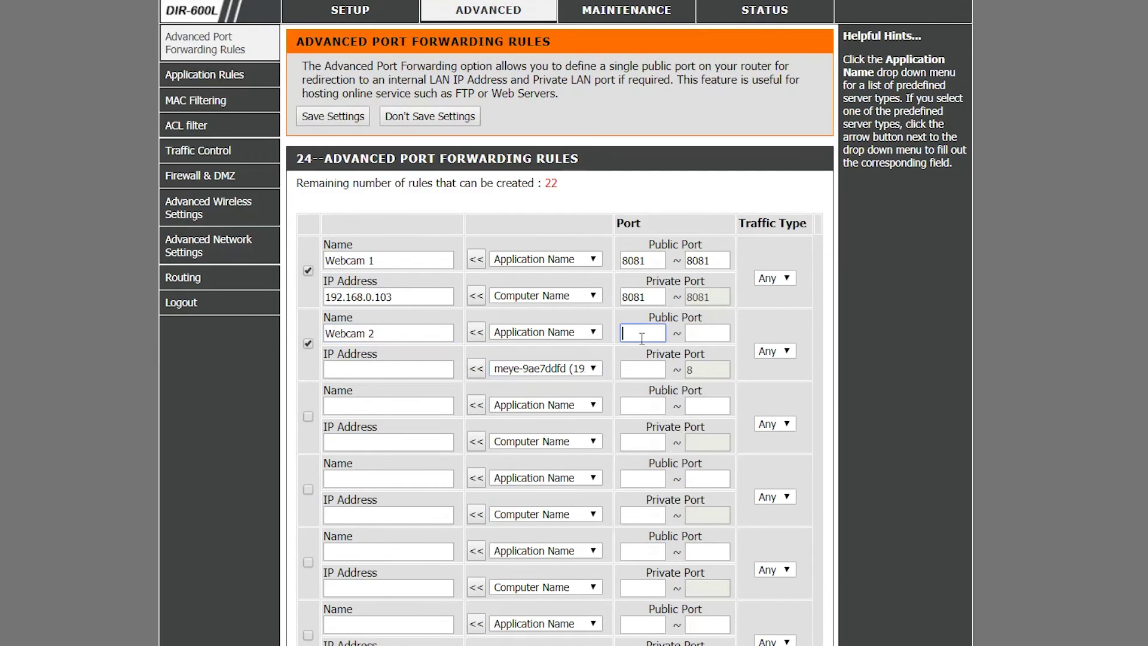
pyautogui.click(477, 368)
pyautogui.click(650, 333)
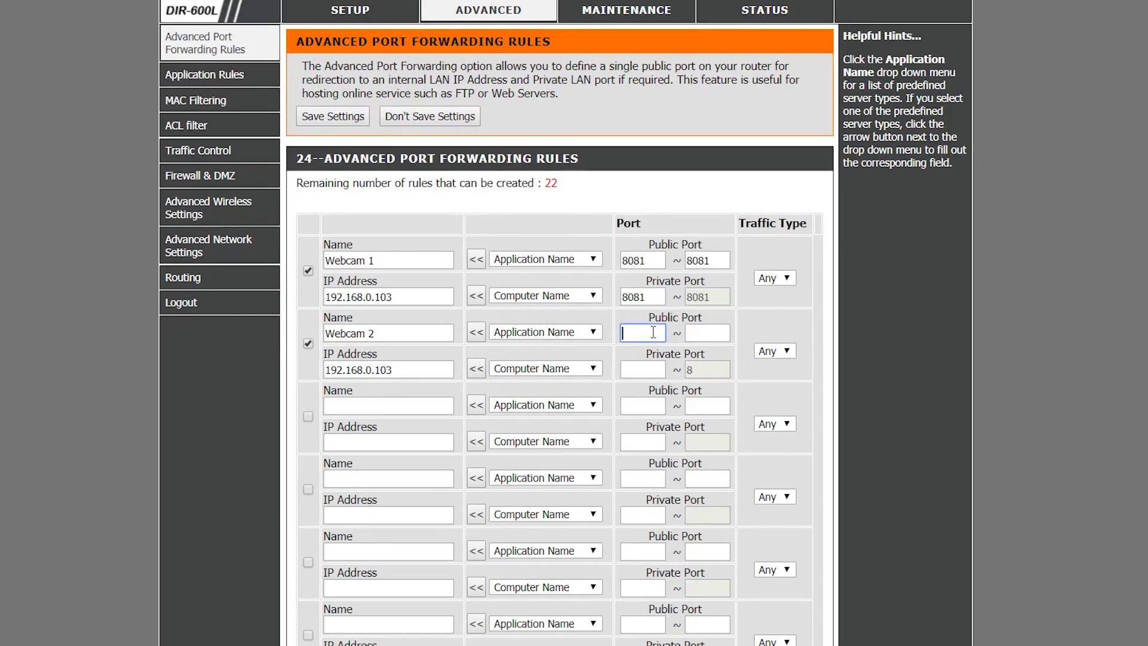
pyautogui.write('8082')
pyautogui.press('Tab')
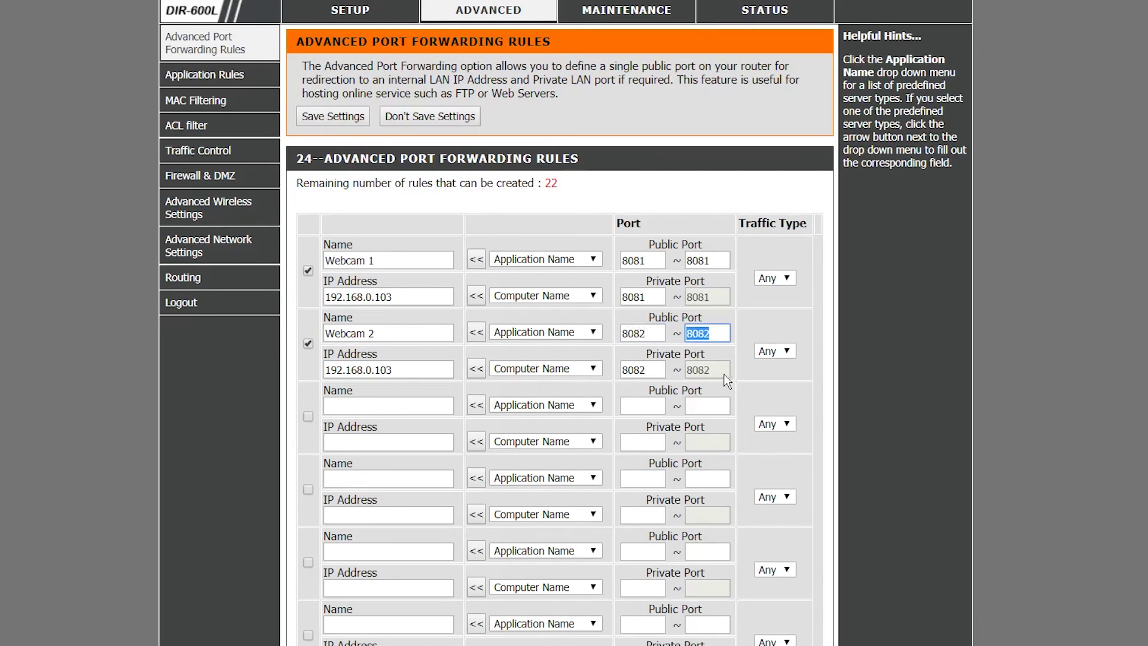
pyautogui.click(333, 116)
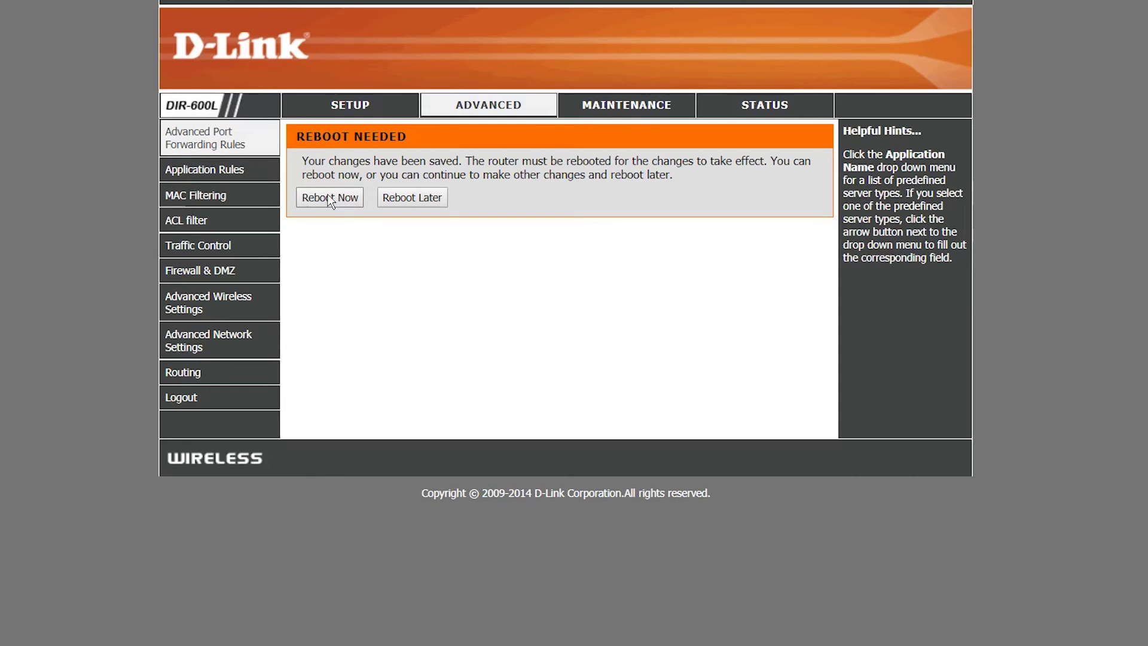
pyautogui.click(329, 198)
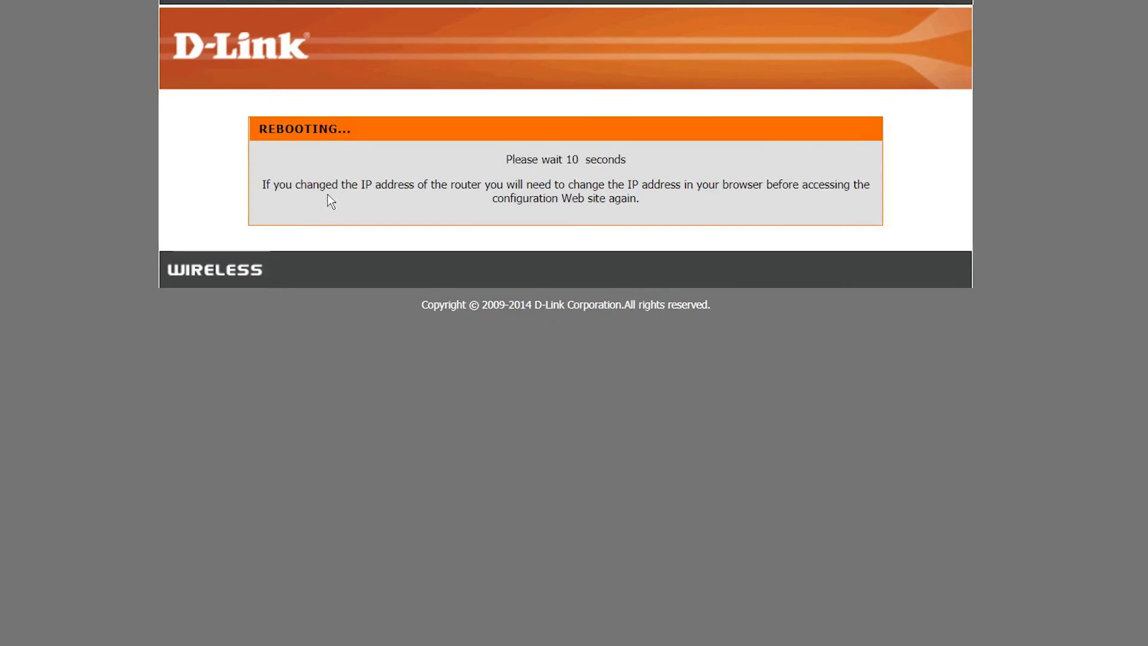